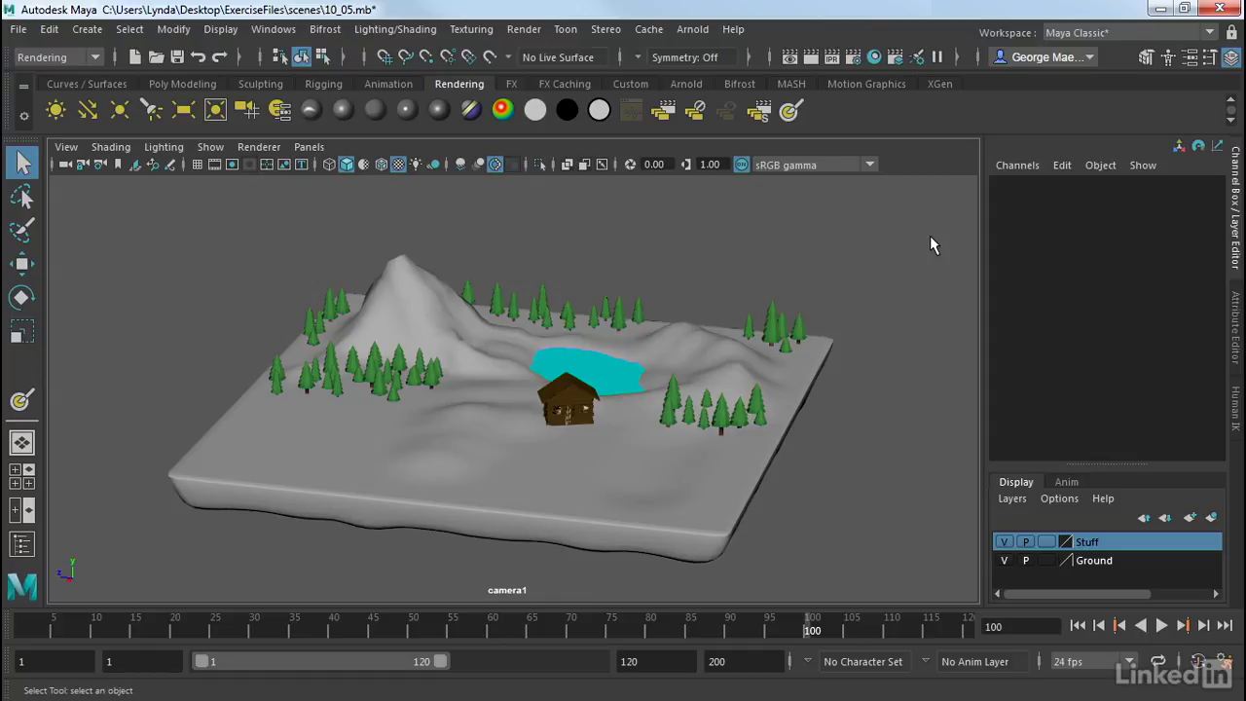
# - Keep Rendering as the active menu set and check the Texturing menu
pyautogui.click(48, 67)
pyautogui.click(53, 148)
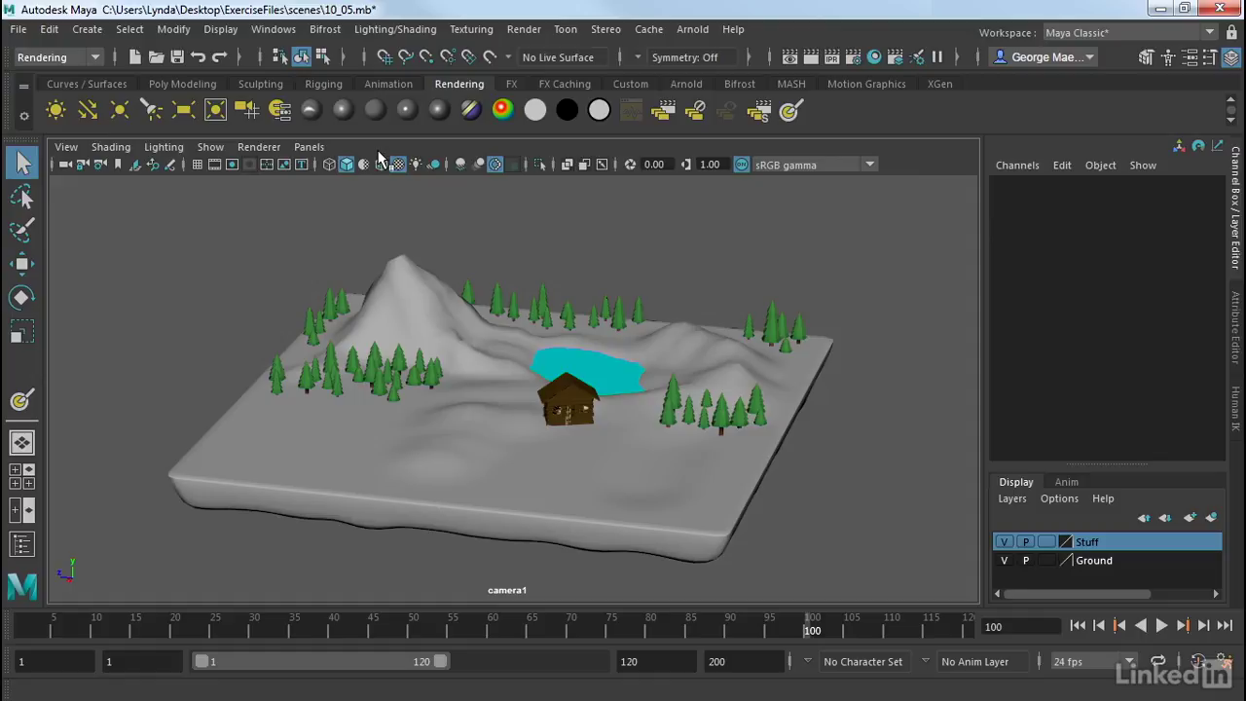
pyautogui.click(492, 29)
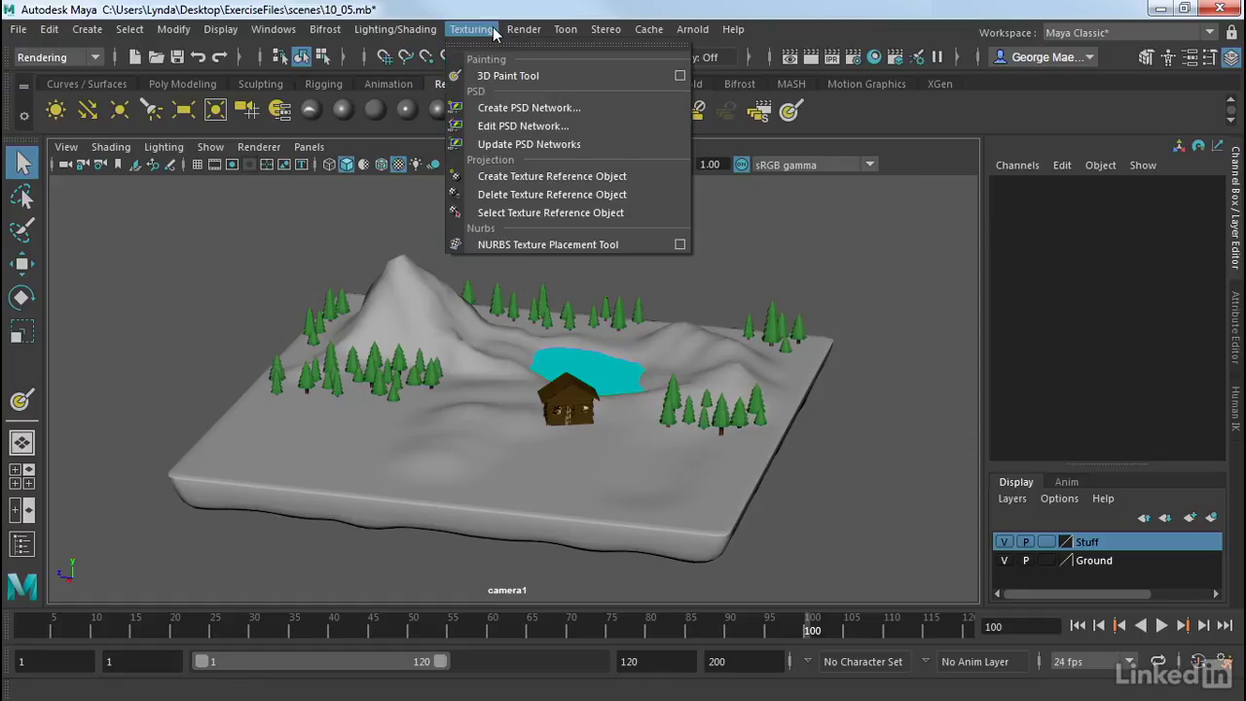
pyautogui.click(493, 29)
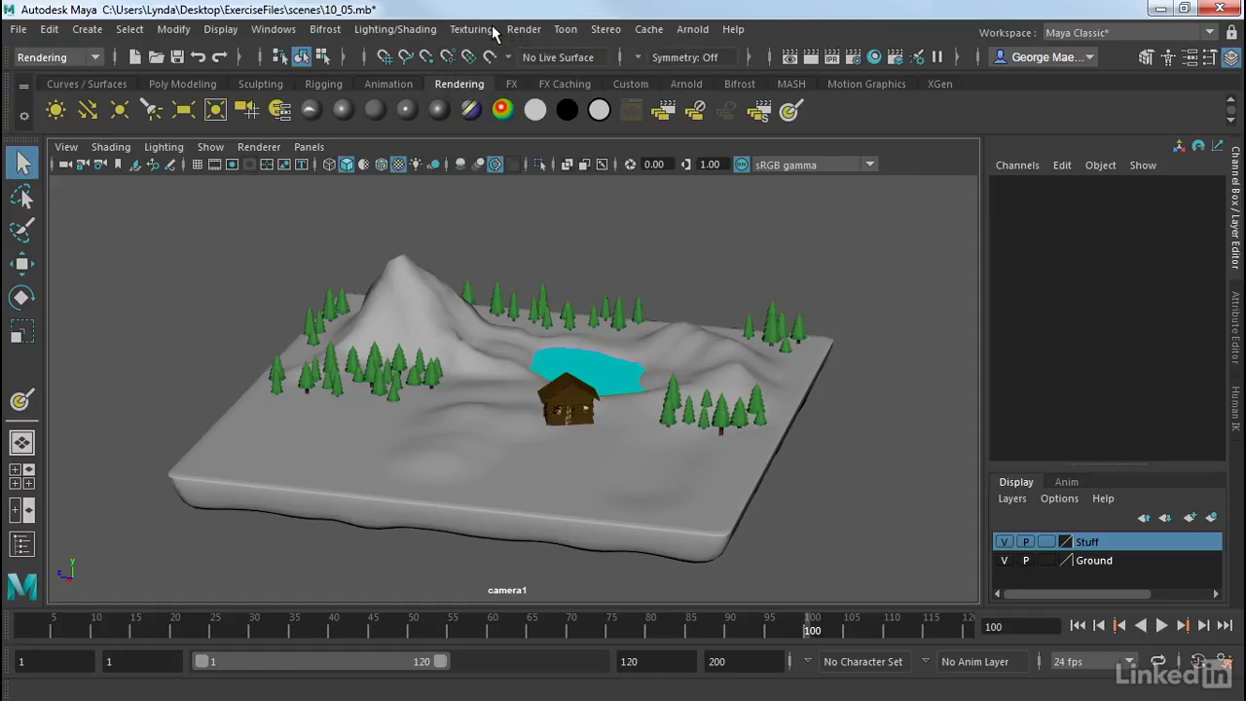
# - Hide the Stuff display layer so only the Ground terrain stays visible
pyautogui.click(1004, 561)
pyautogui.click(1004, 561)
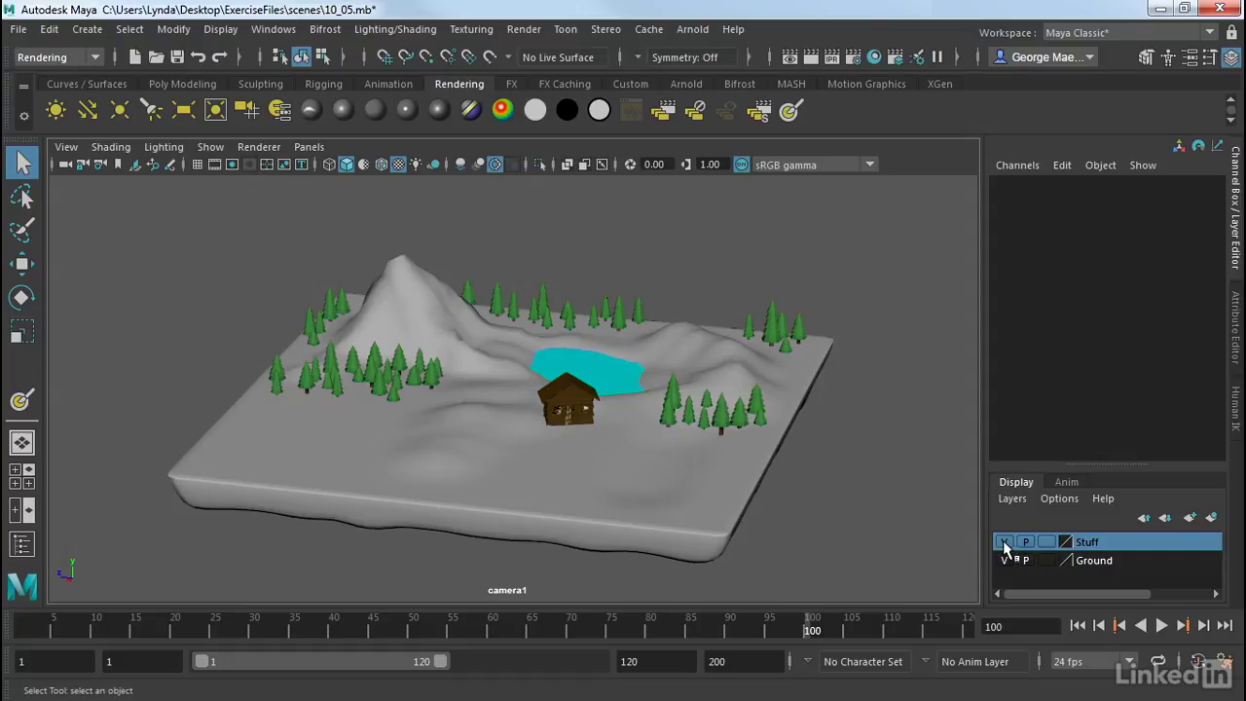
pyautogui.click(1004, 542)
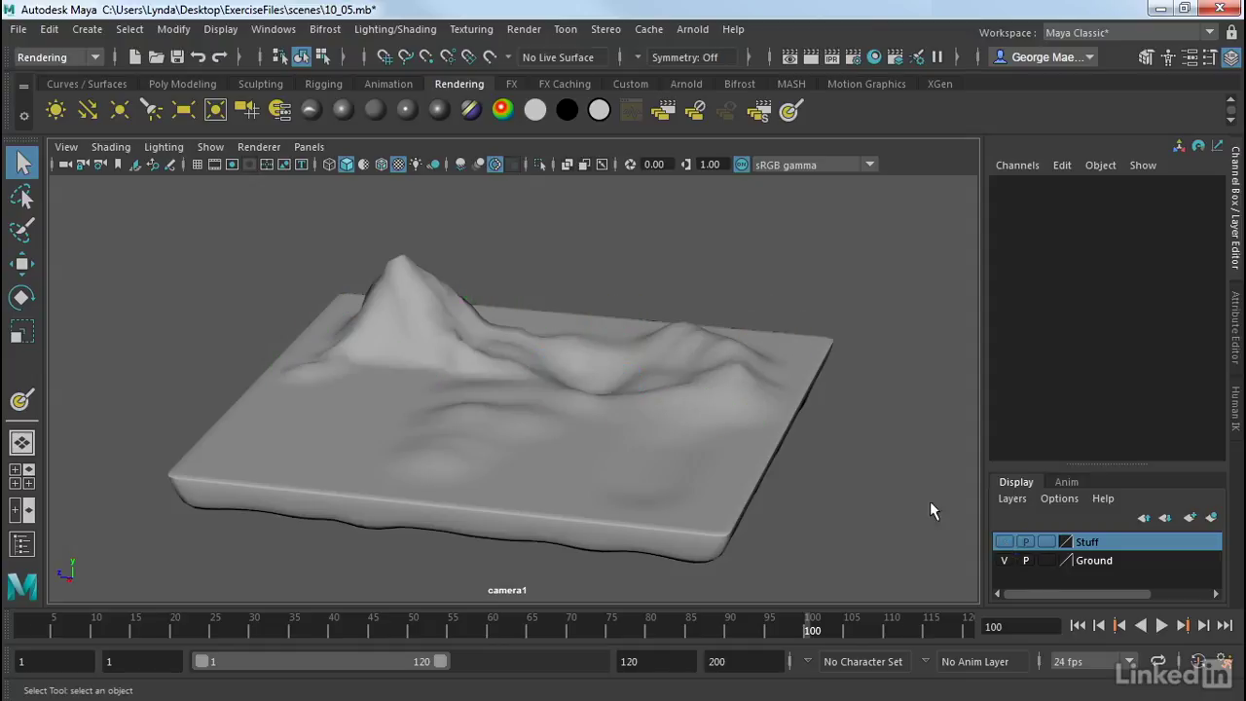
# - Select the terrain mesh pCube17 and orbit the view to frame it
pyautogui.click(685, 429)
pyautogui.keyDown('alt'); pyautogui.moveTo(584, 412); pyautogui.dragTo(624, 430); pyautogui.keyUp('alt')
pyautogui.keyDown('alt'); pyautogui.moveTo(625, 430); pyautogui.dragTo(733, 419, button='middle'); pyautogui.keyUp('alt')
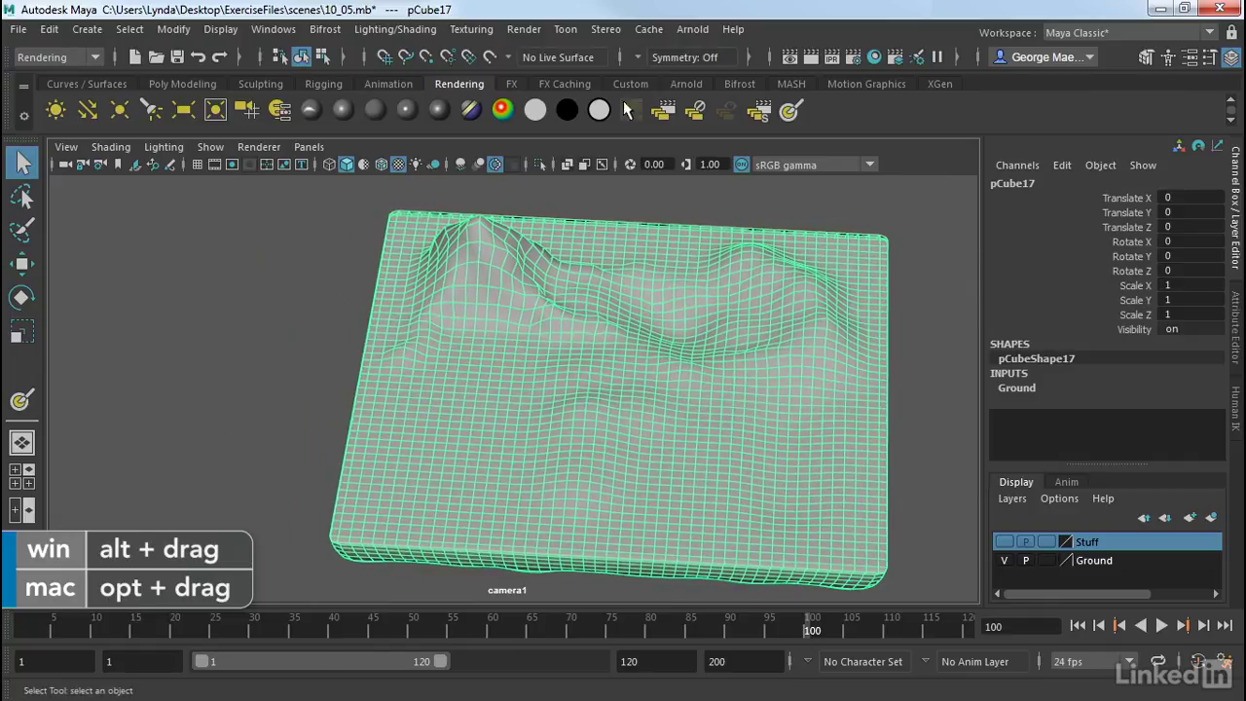
# - Open the 3D Paint Tool option settings and orbit to view the terrain from above
pyautogui.click(481, 31)
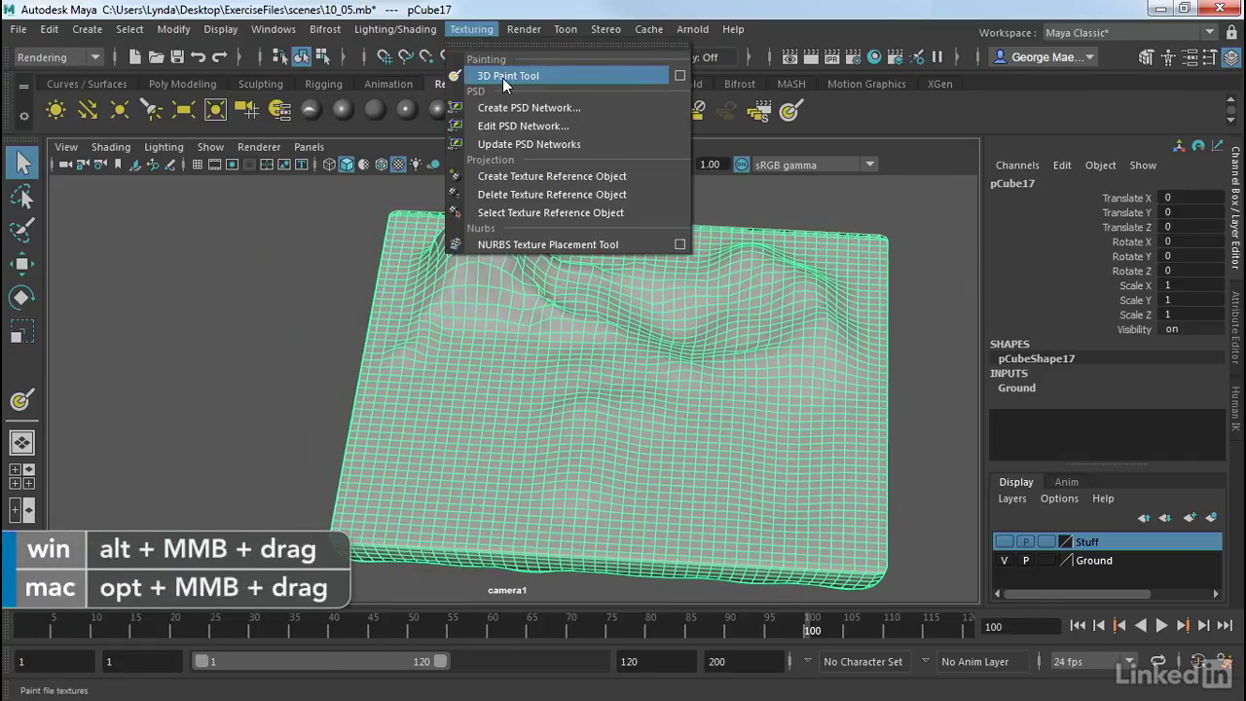
pyautogui.click(679, 75)
pyautogui.moveTo(213, 34); pyautogui.dragTo(203, 41)
pyautogui.moveTo(584, 298)
pyautogui.keyDown('alt'); pyautogui.mouseDown()
pyautogui.moveTo(690, 301)
pyautogui.moveTo(668, 334)
pyautogui.moveTo(687, 336)
pyautogui.mouseUp(); pyautogui.keyUp('alt')
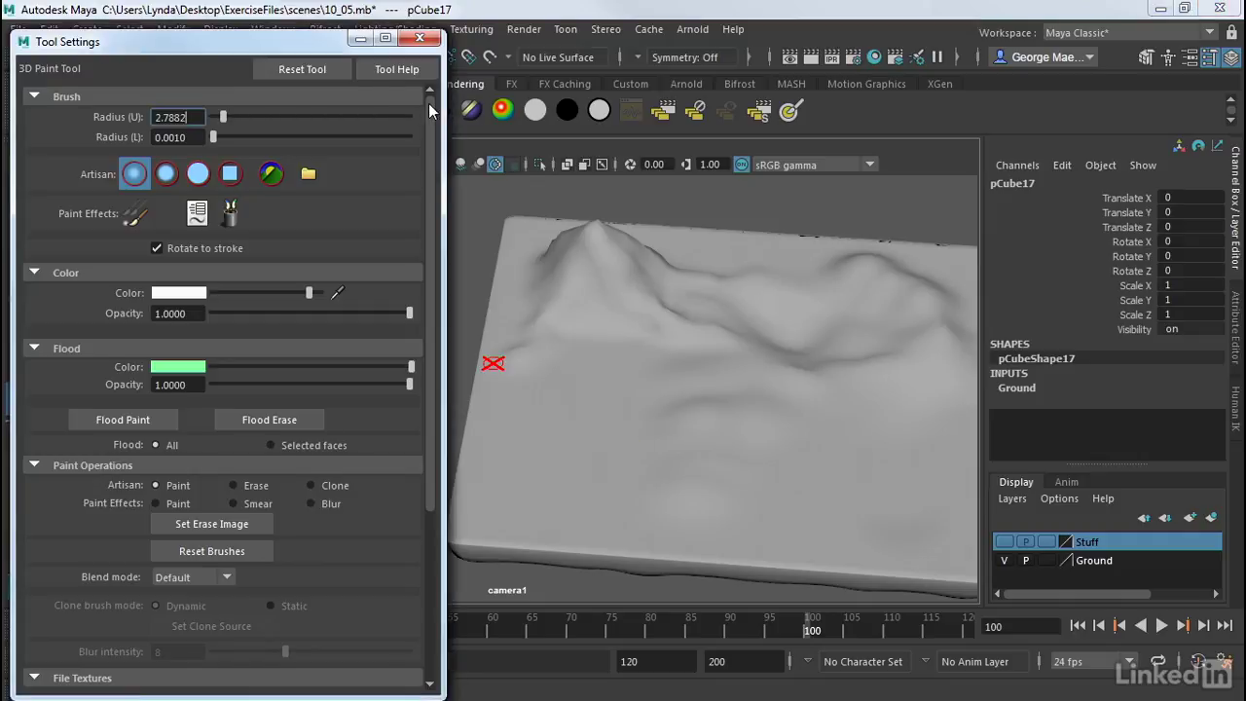
# - Set the attribute to paint to Color and open Assign/Edit File Textures
pyautogui.scroll(-5, 412, 560)
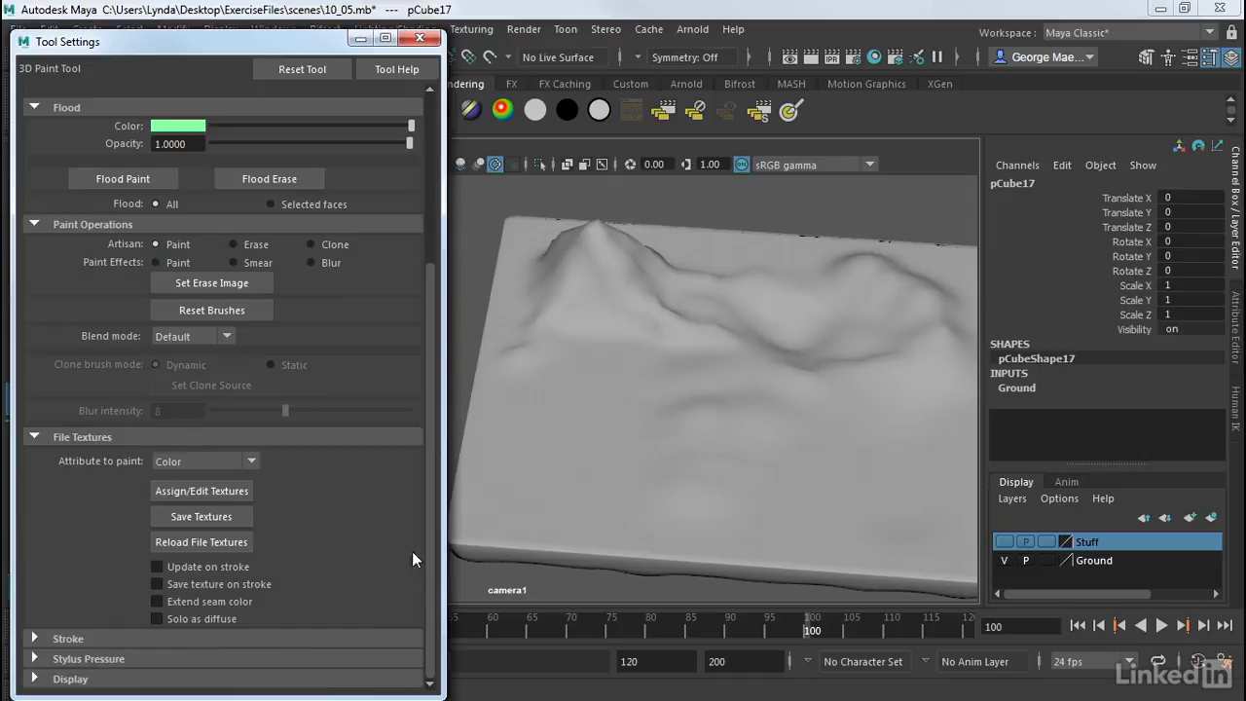
pyautogui.click(189, 460)
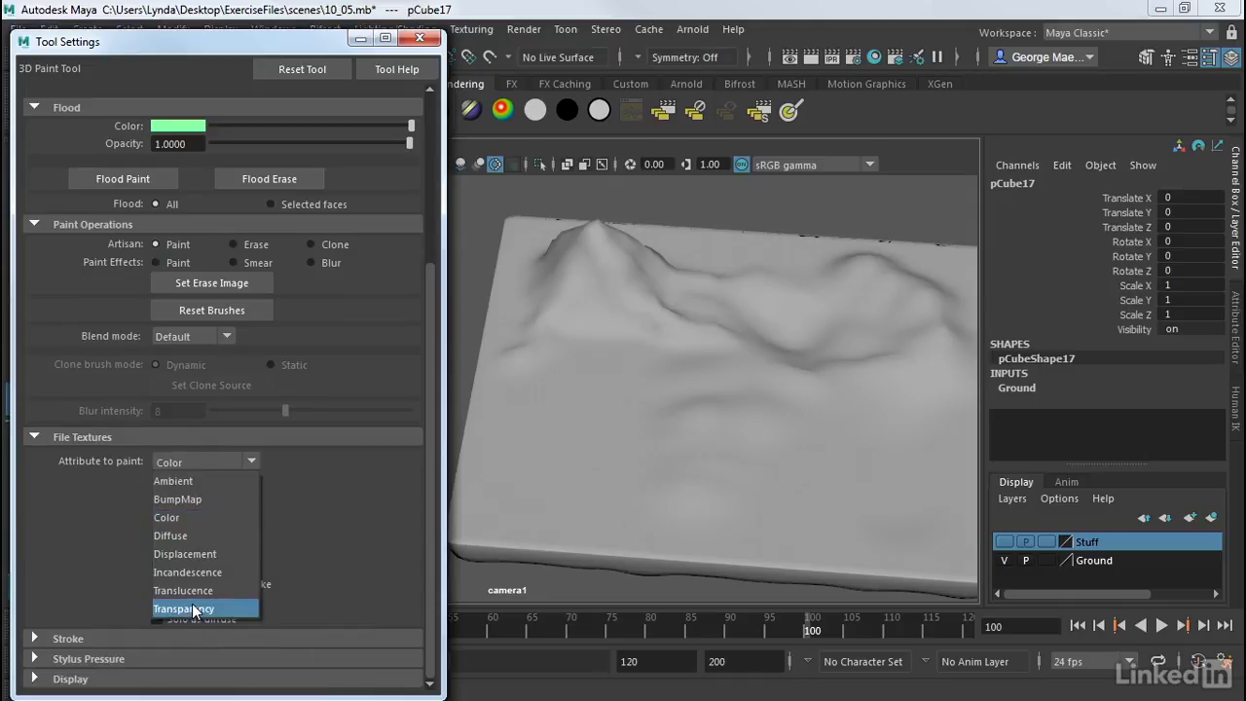
pyautogui.click(174, 517)
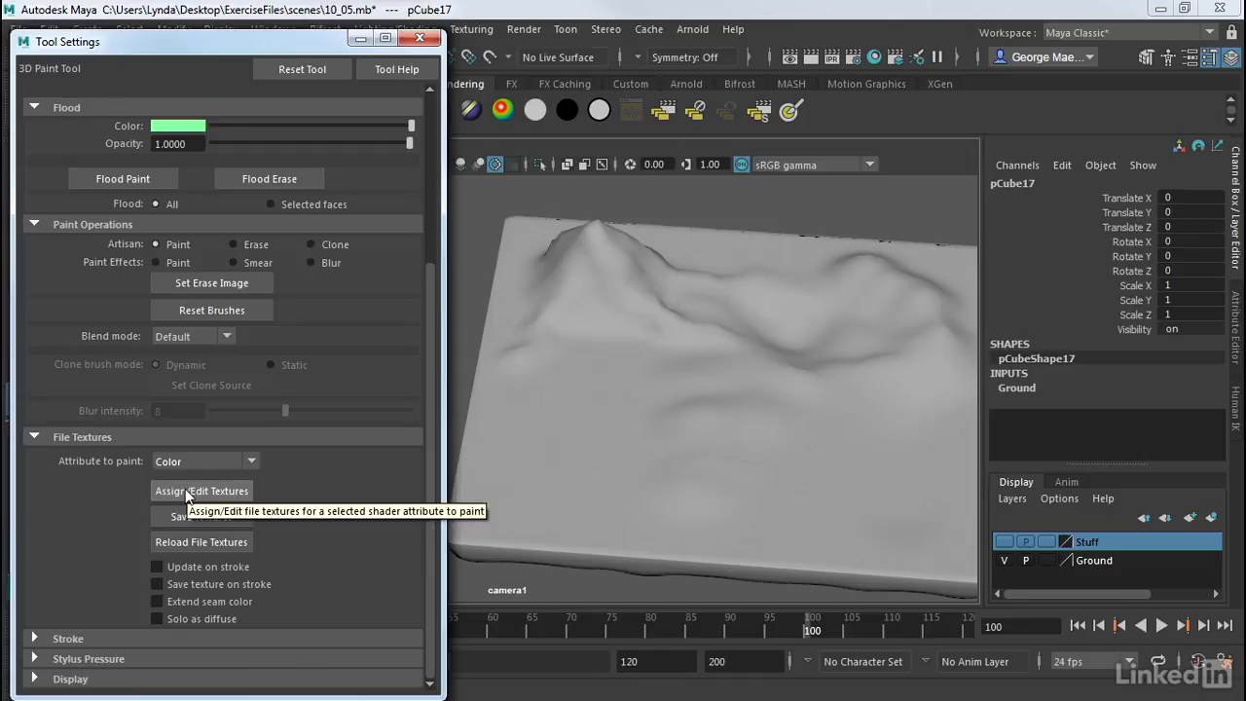
pyautogui.click(185, 491)
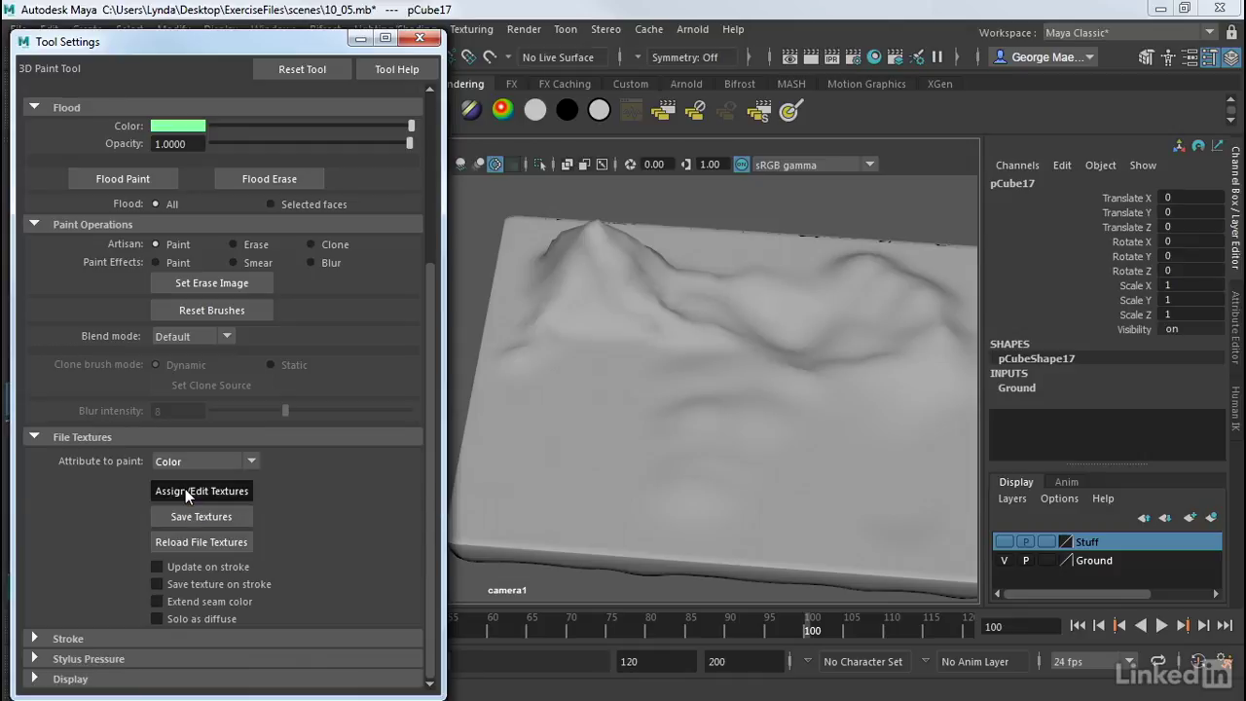
# - Create a 1024 × 1024 JPEG file texture and assign it to the terrain
pyautogui.moveTo(507, 249); pyautogui.dragTo(441, 246)
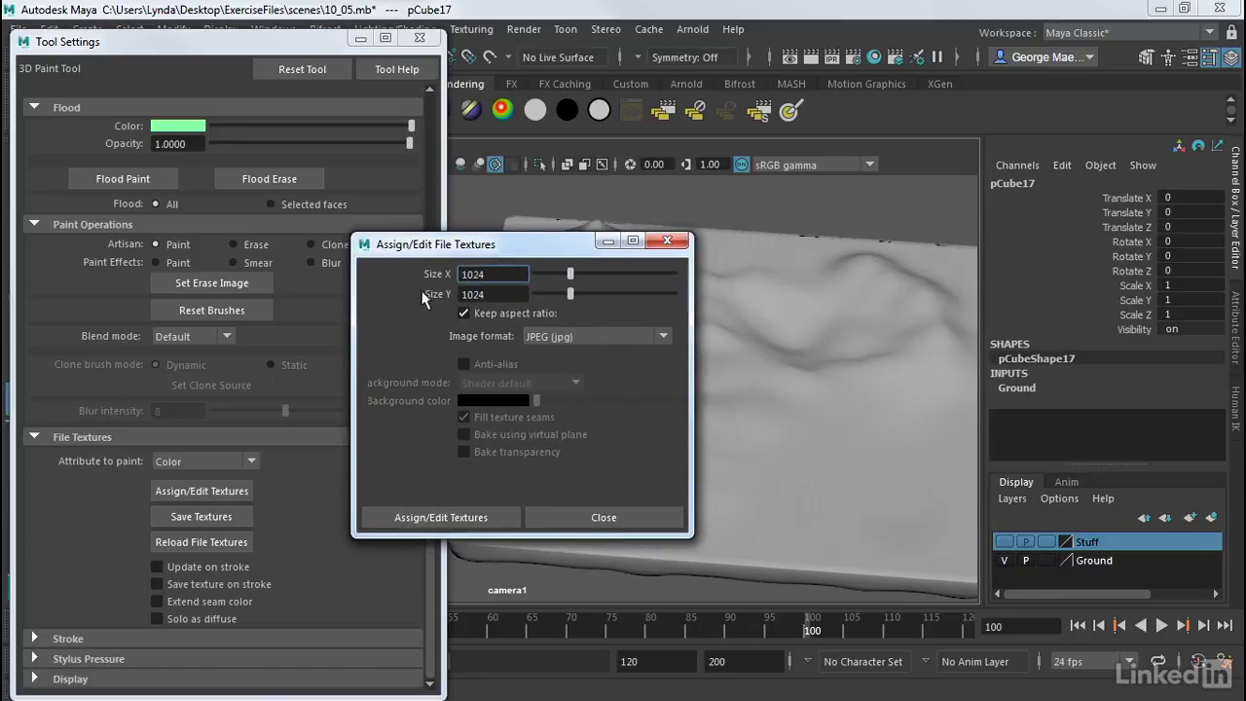
pyautogui.click(494, 294)
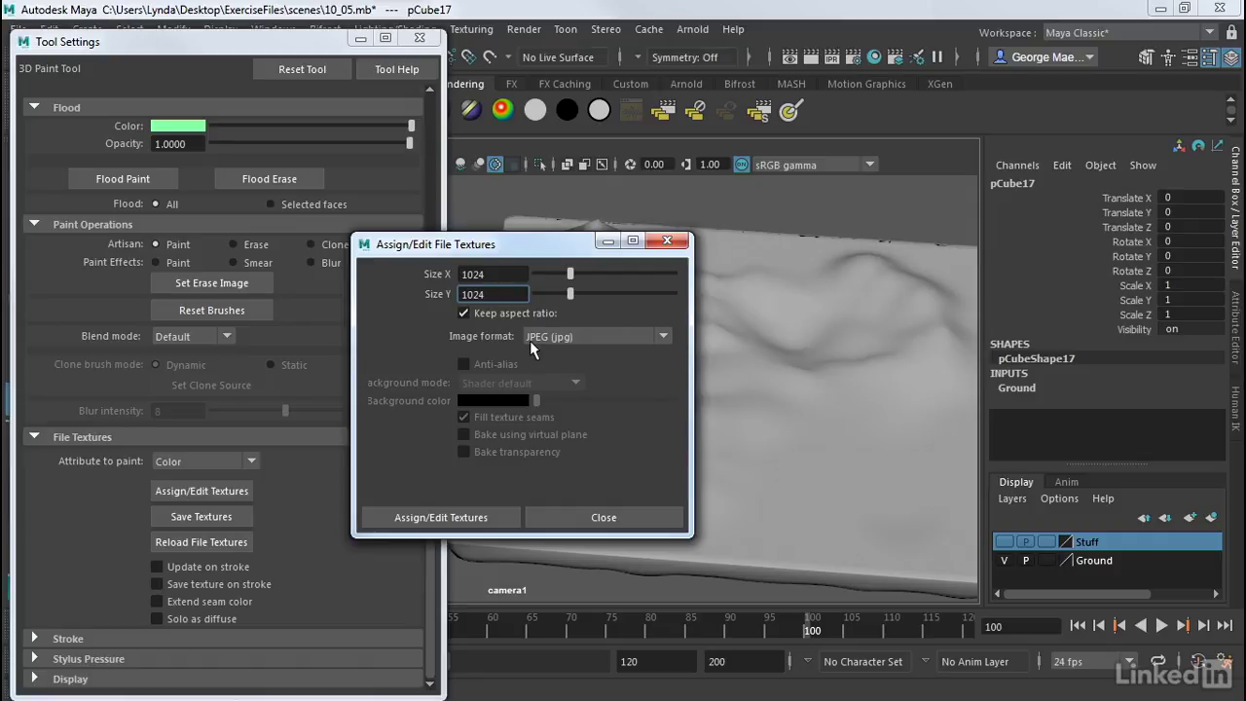
pyautogui.press('Return')
pyautogui.click(545, 336)
pyautogui.click(539, 446)
pyautogui.click(426, 517)
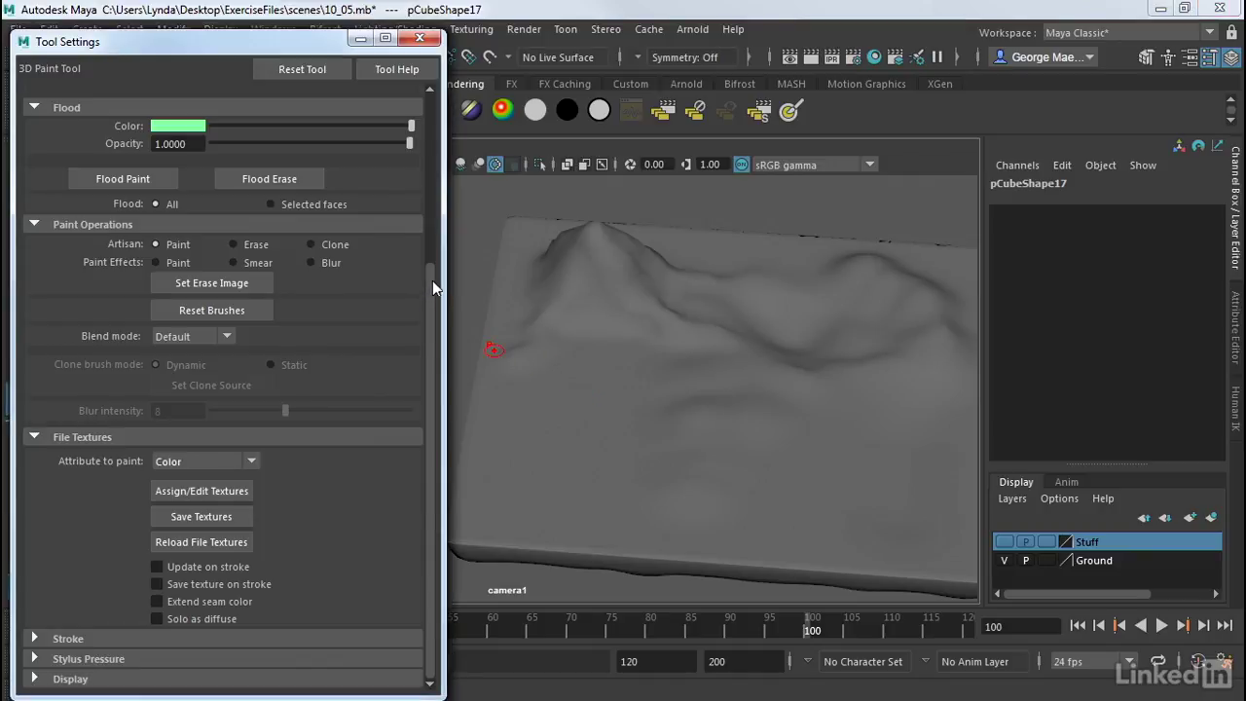
# - Set the brush radius to 5.1643 and use the second Artisan brush profile
pyautogui.moveTo(427, 283); pyautogui.dragTo(443, 112)
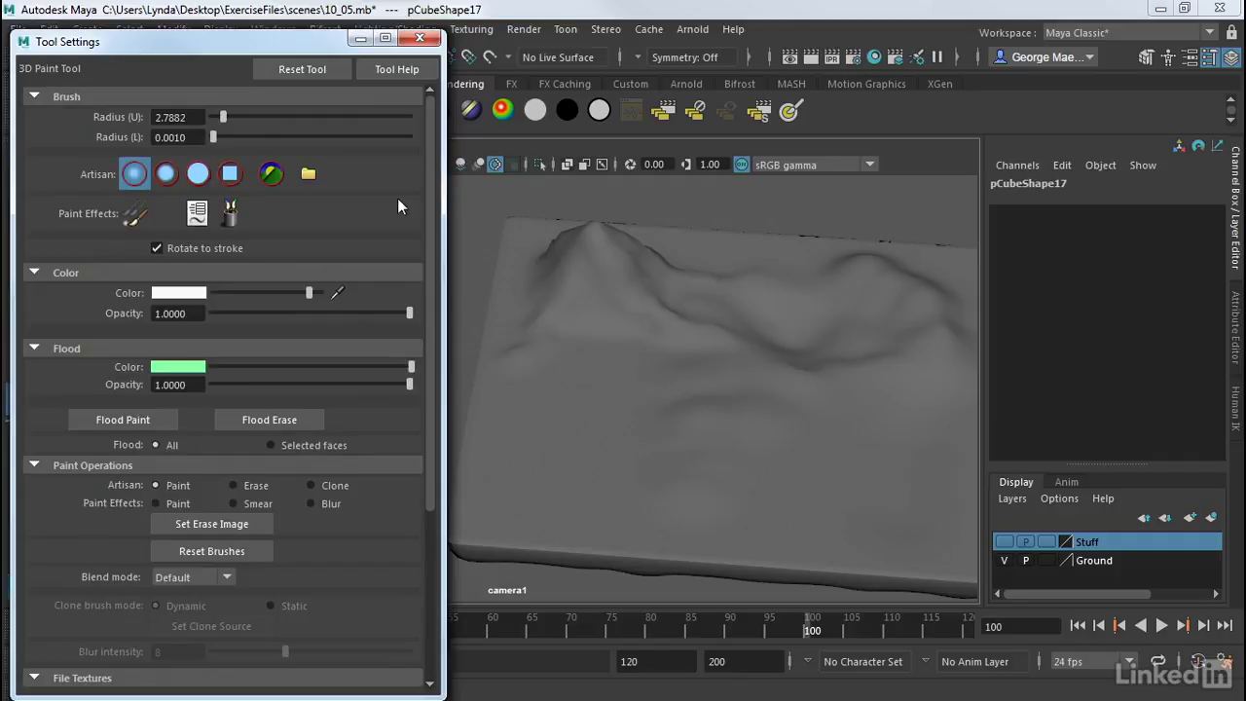
pyautogui.moveTo(224, 112)
pyautogui.mouseDown()
pyautogui.moveTo(255, 115)
pyautogui.moveTo(232, 117)
pyautogui.mouseUp()
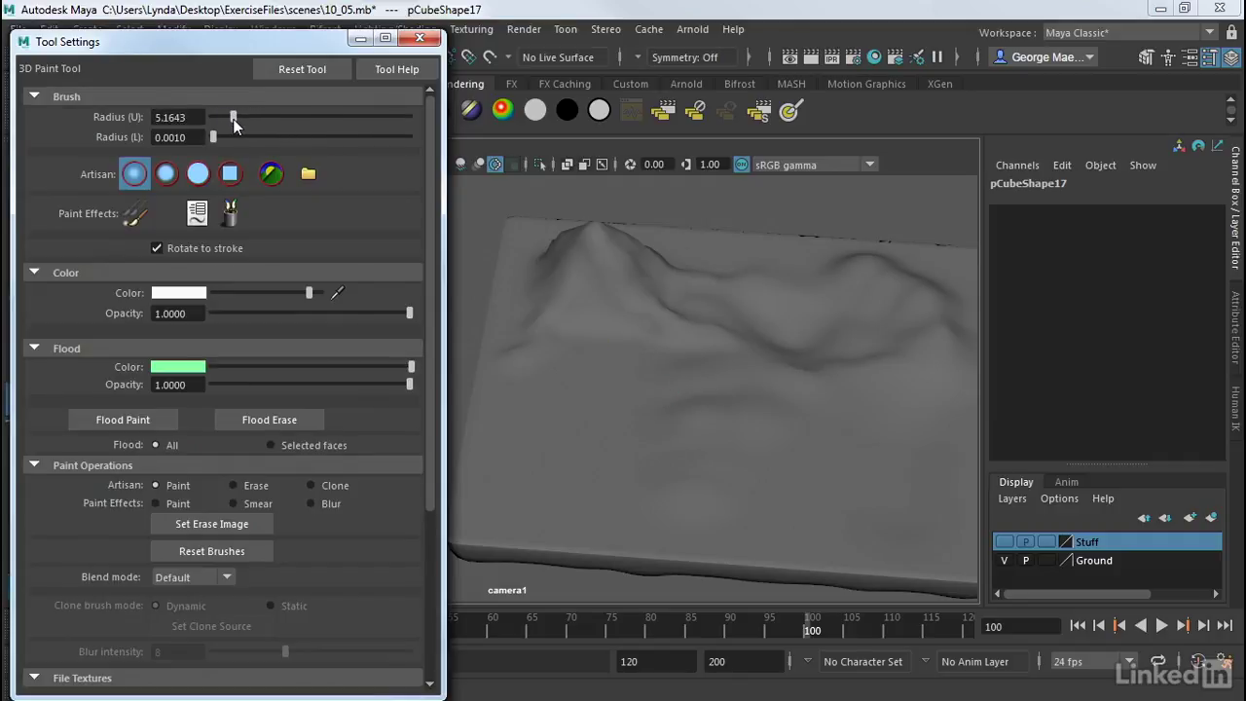
pyautogui.click(166, 177)
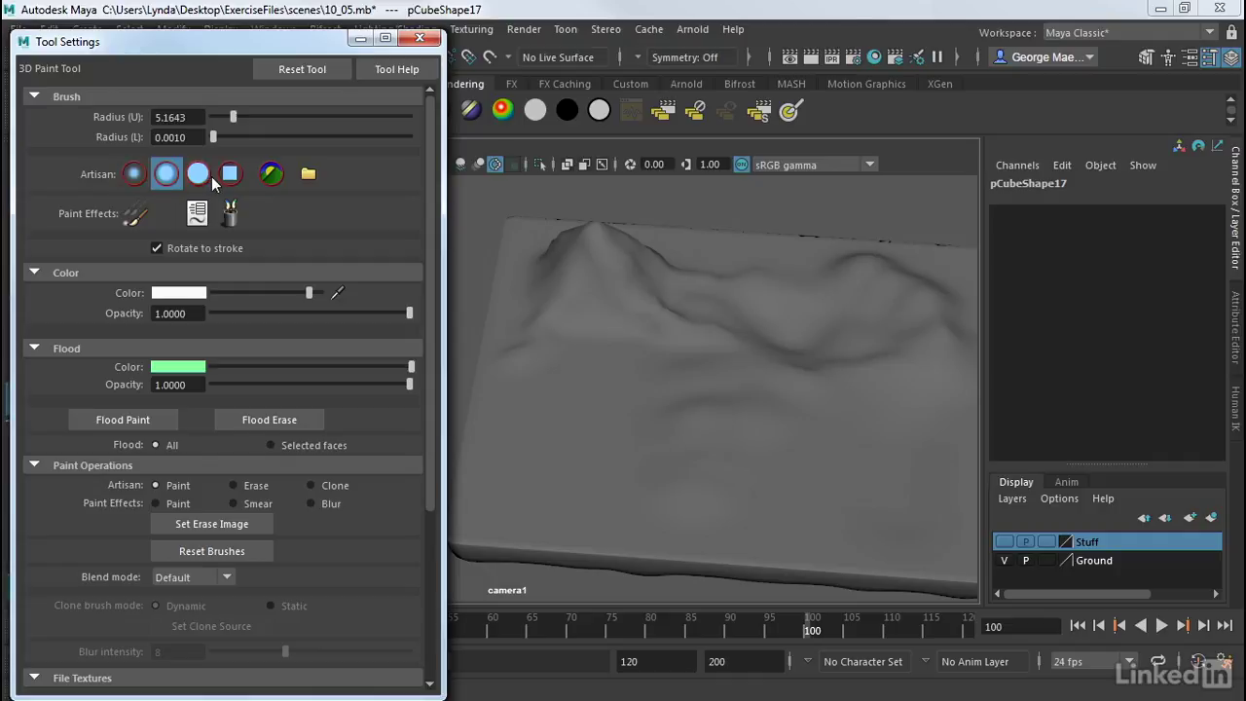
pyautogui.click(211, 181)
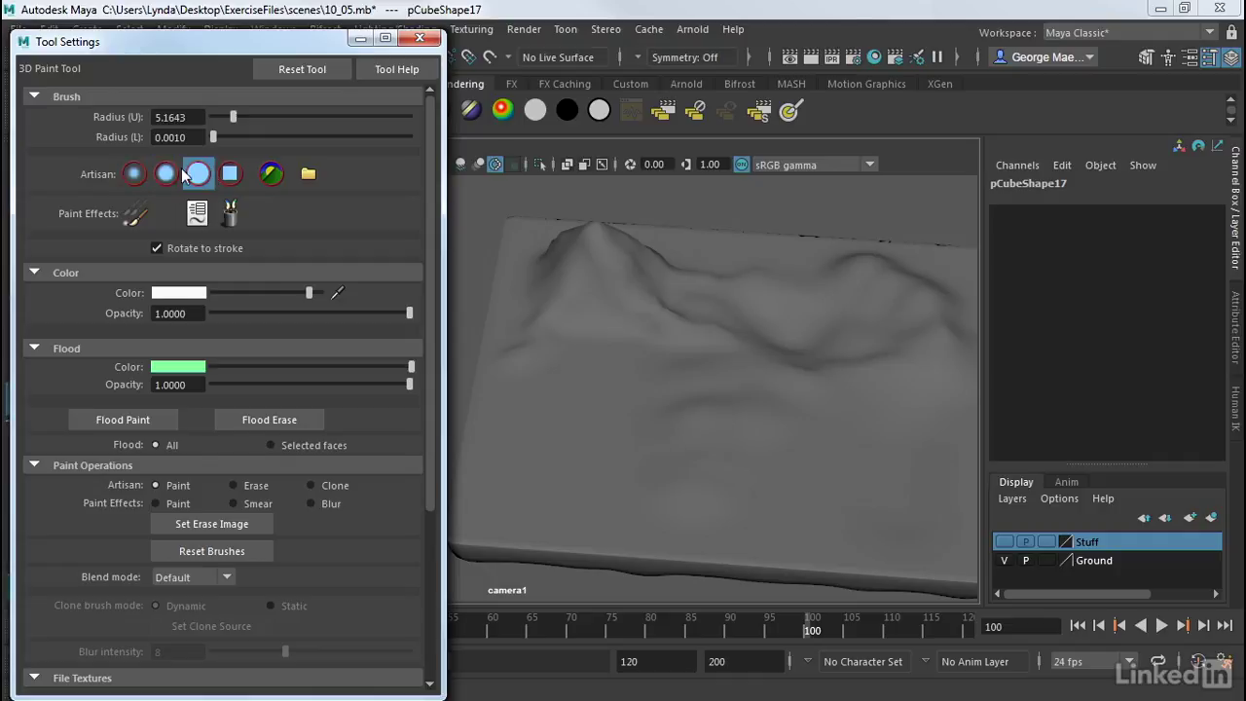
pyautogui.click(165, 175)
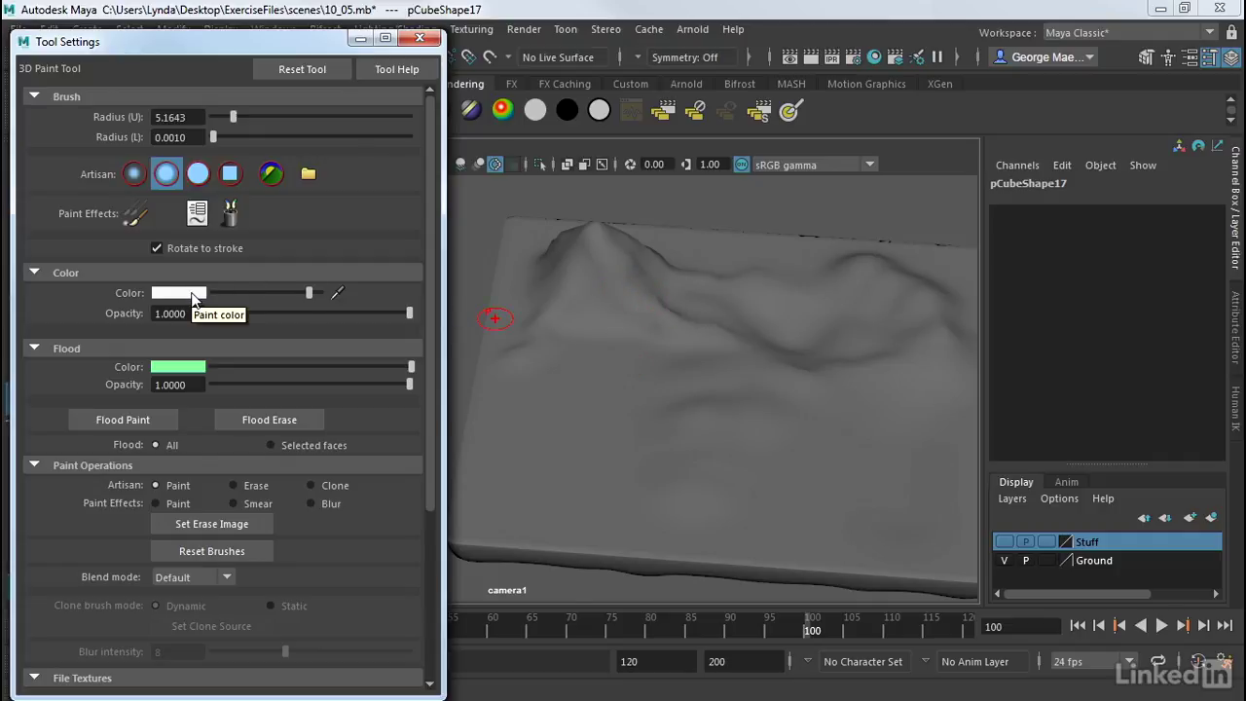
# - Paint a white spiral of strokes, lowering opacity to 0.1686 along the way
pyautogui.moveTo(575, 355)
pyautogui.mouseDown()
pyautogui.moveTo(549, 388)
pyautogui.moveTo(556, 410)
pyautogui.moveTo(582, 415)
pyautogui.moveTo(611, 387)
pyautogui.moveTo(575, 388)
pyautogui.mouseUp()
pyautogui.moveTo(378, 314); pyautogui.dragTo(294, 313)
pyautogui.moveTo(623, 417)
pyautogui.mouseDown()
pyautogui.moveTo(647, 448)
pyautogui.moveTo(697, 448)
pyautogui.moveTo(689, 415)
pyautogui.mouseUp()
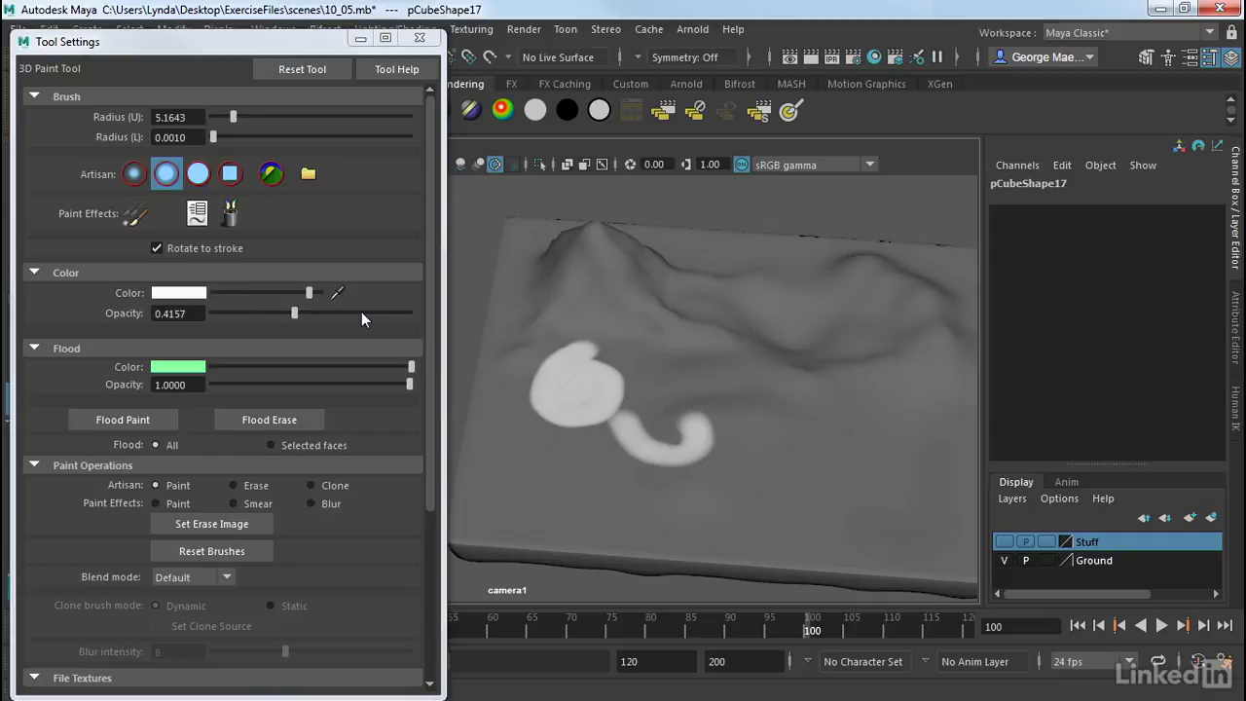
pyautogui.moveTo(294, 312); pyautogui.dragTo(247, 313)
pyautogui.moveTo(672, 395)
pyautogui.mouseDown()
pyautogui.moveTo(616, 391)
pyautogui.moveTo(648, 422)
pyautogui.moveTo(602, 424)
pyautogui.mouseUp()
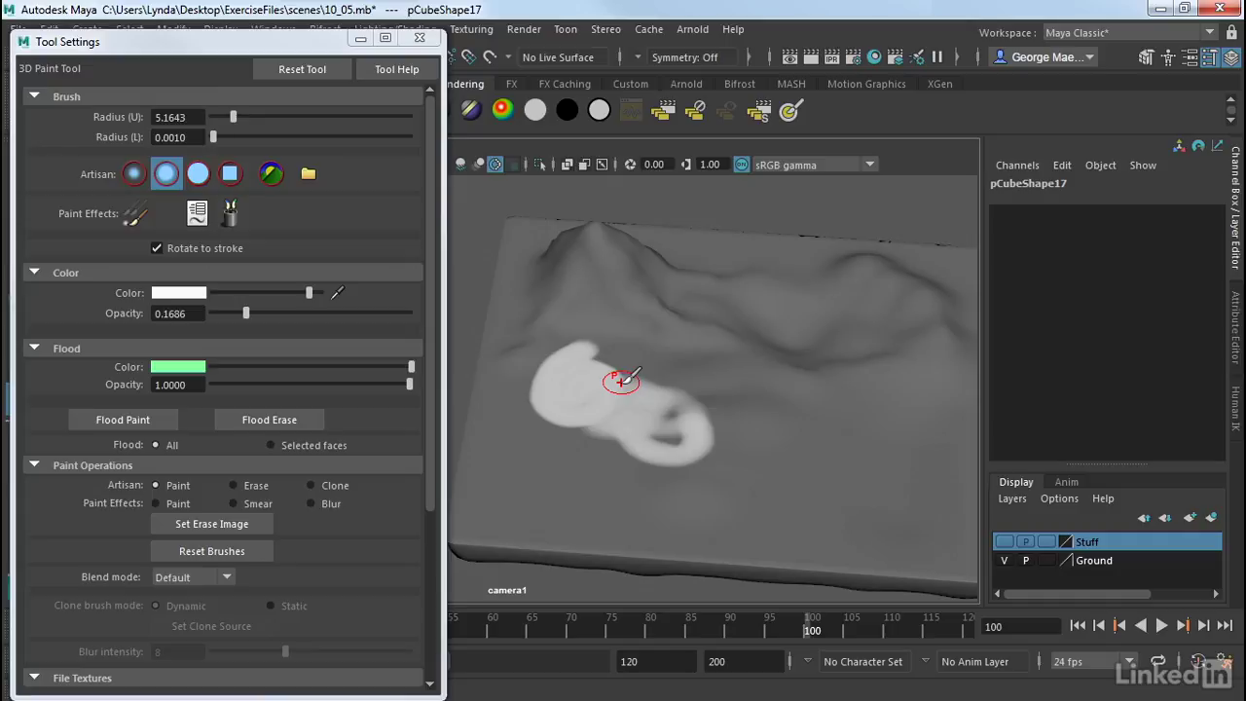
# - Choose a darker green flood colour and flood-fill the whole terrain with it
pyautogui.click(173, 368)
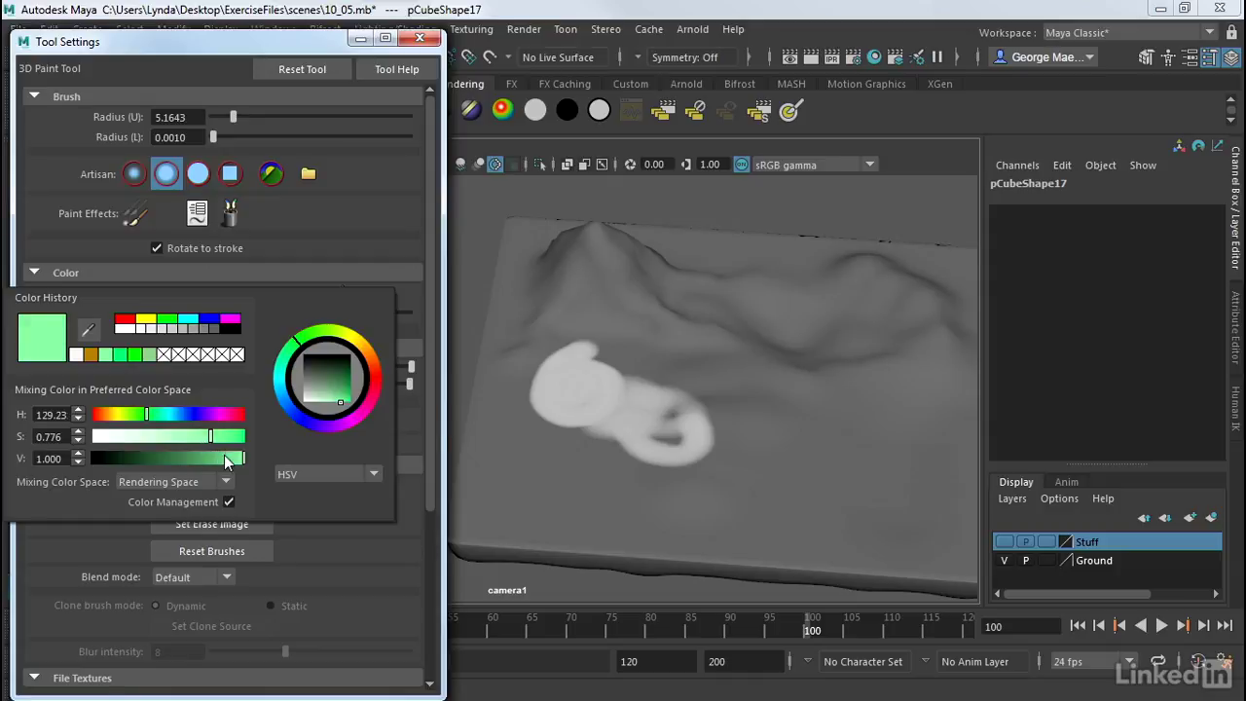
pyautogui.moveTo(226, 460)
pyautogui.mouseDown()
pyautogui.moveTo(206, 444)
pyautogui.moveTo(218, 460)
pyautogui.mouseUp()
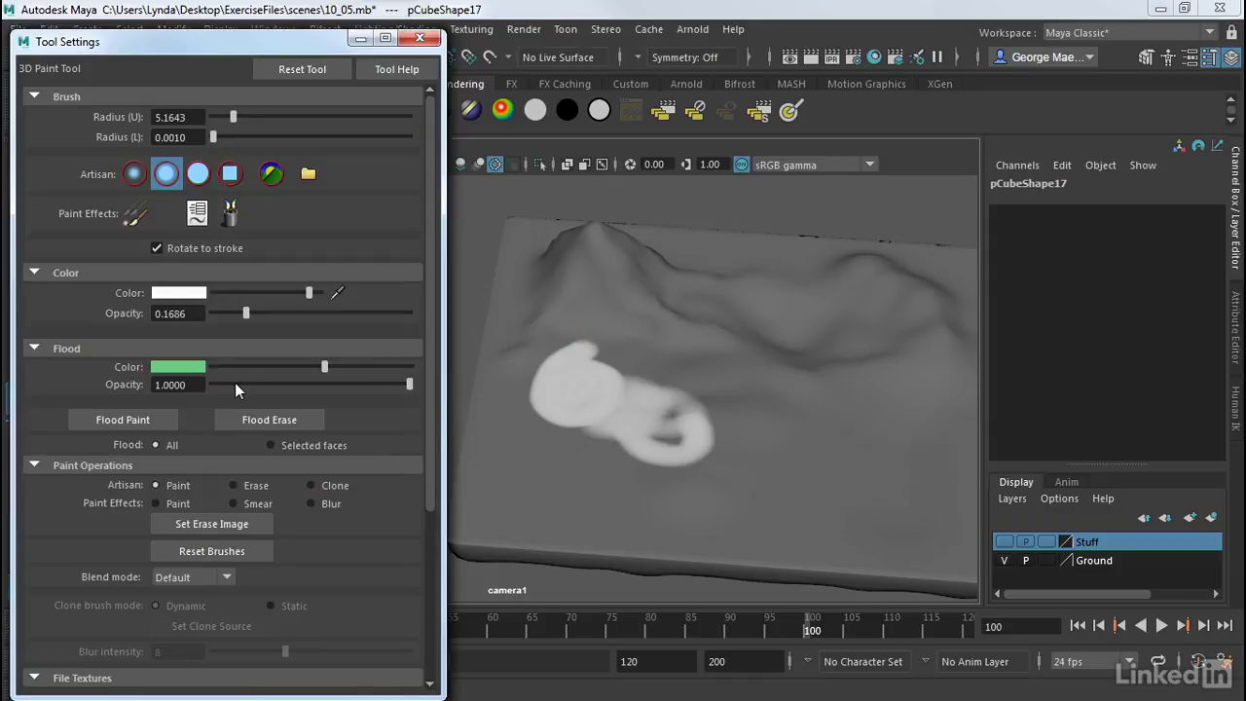
pyautogui.click(152, 420)
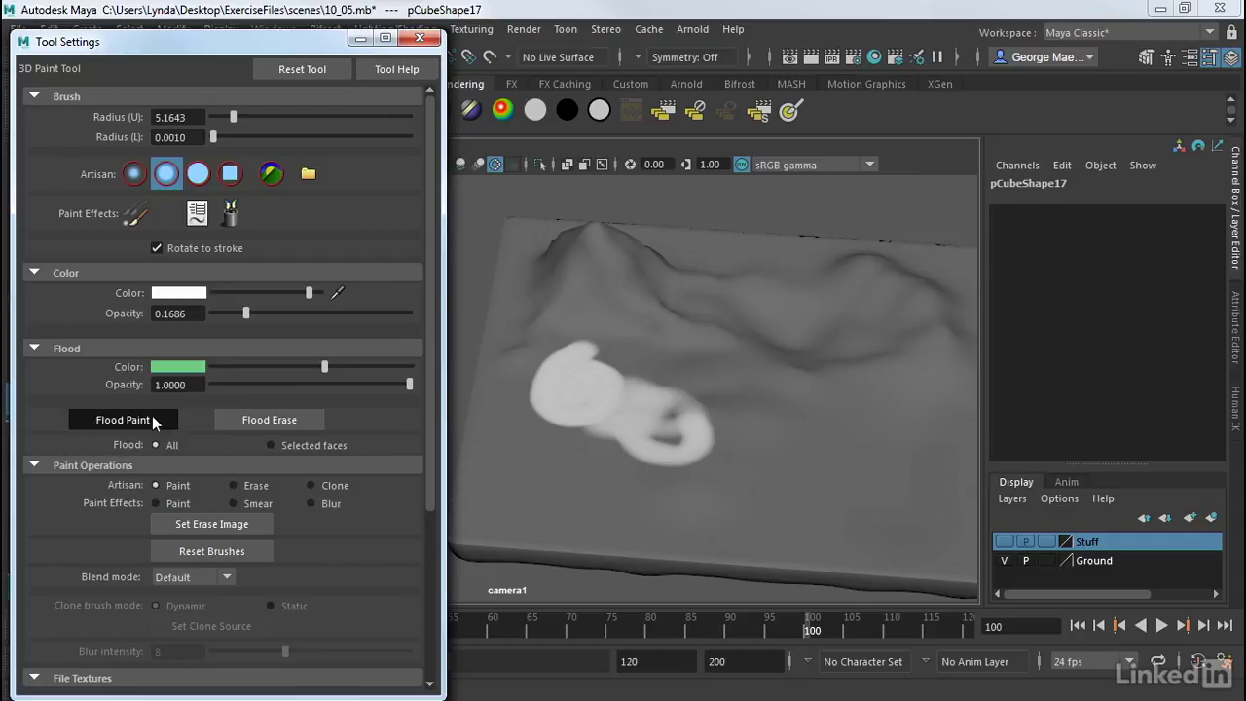
pyautogui.moveTo(668, 381)
pyautogui.keyDown('alt'); pyautogui.mouseDown()
pyautogui.moveTo(653, 346)
pyautogui.moveTo(668, 390)
pyautogui.mouseUp(); pyautogui.keyUp('alt')
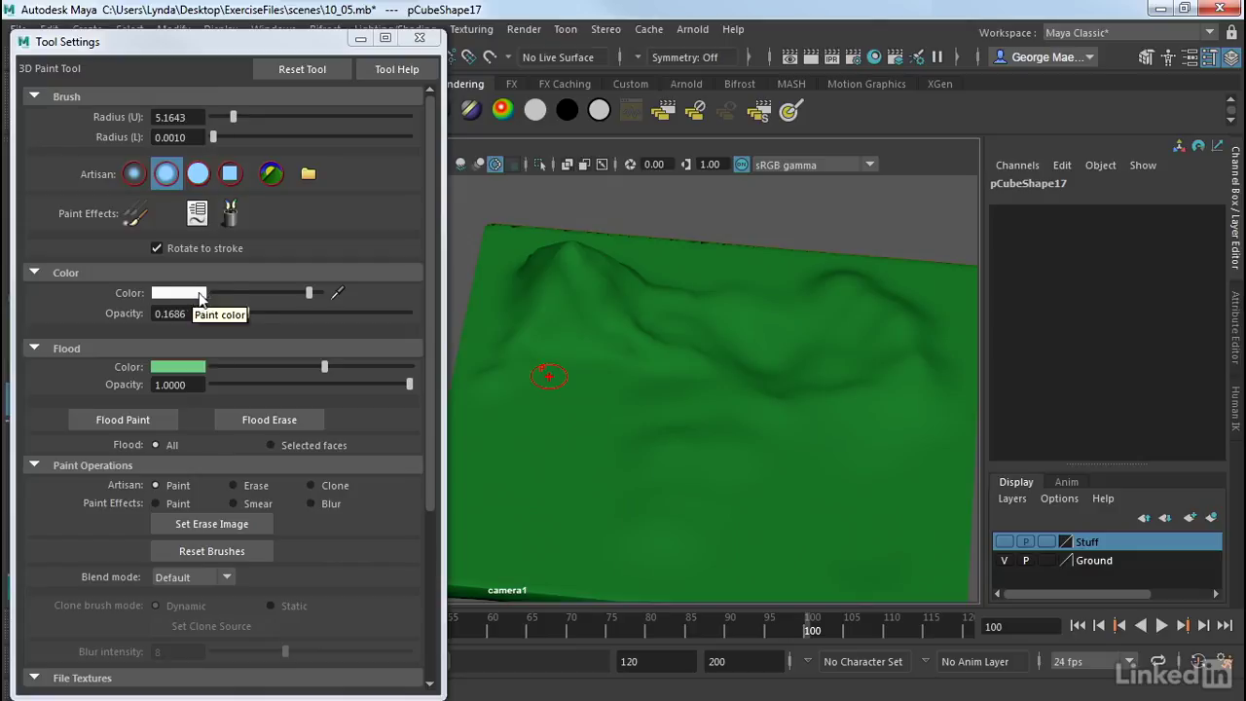
# - Sample the terrain green, darken it slightly and paint darker green shading
pyautogui.click(341, 290)
pyautogui.click(187, 361)
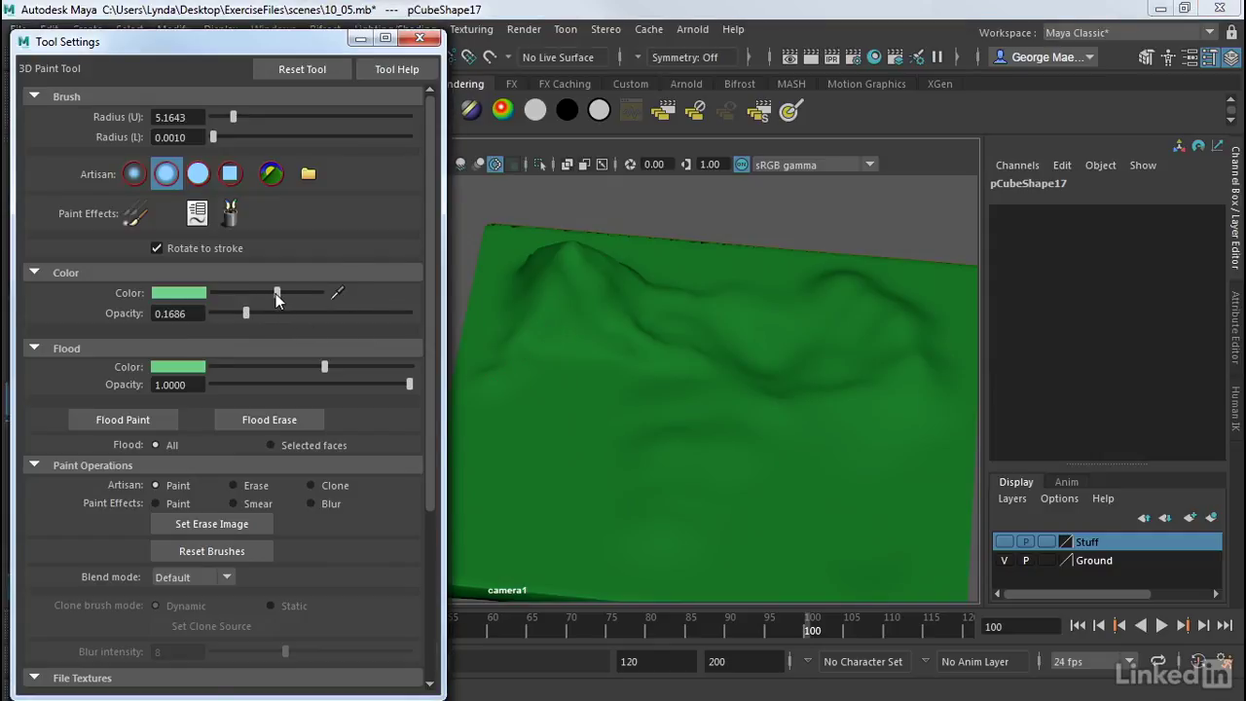
pyautogui.moveTo(277, 300); pyautogui.dragTo(251, 302)
pyautogui.moveTo(509, 308)
pyautogui.mouseDown()
pyautogui.moveTo(564, 362)
pyautogui.moveTo(596, 345)
pyautogui.moveTo(496, 349)
pyautogui.moveTo(594, 356)
pyautogui.mouseUp()
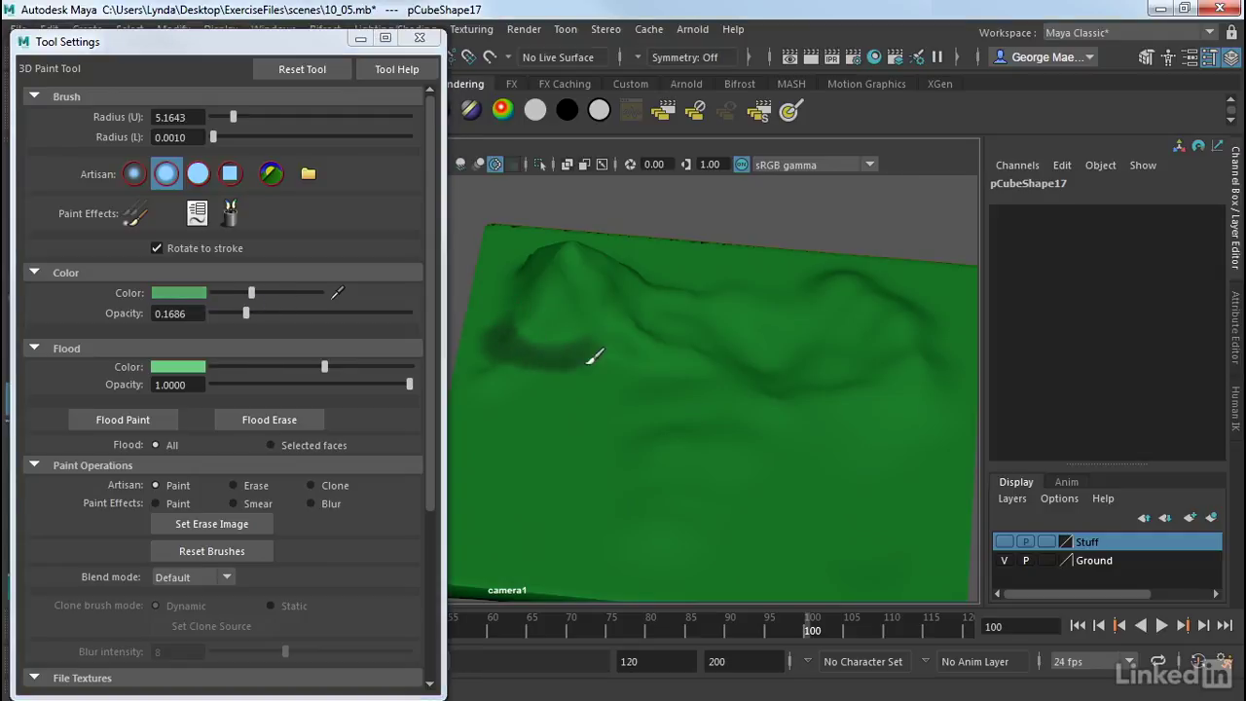
# - Pick brown from the colour history and paint it over the mountain
pyautogui.click(198, 292)
pyautogui.click(108, 279)
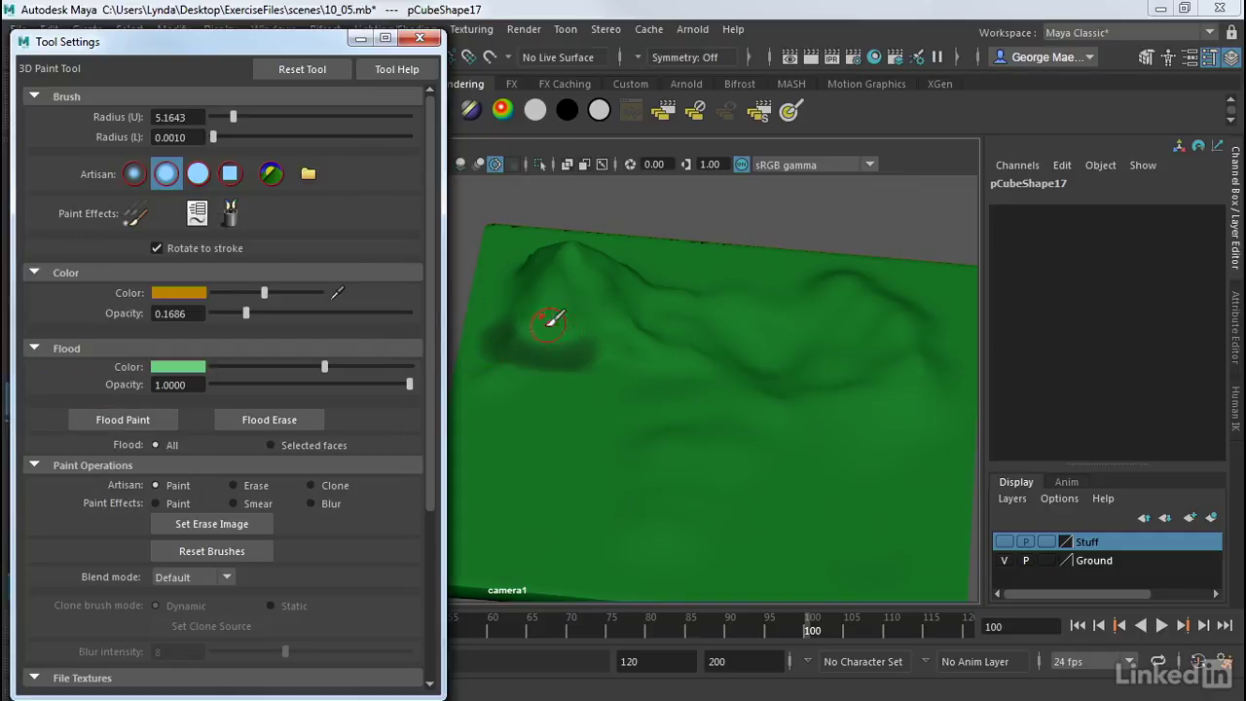
pyautogui.moveTo(551, 319)
pyautogui.mouseDown()
pyautogui.moveTo(602, 261)
pyautogui.moveTo(560, 257)
pyautogui.moveTo(584, 323)
pyautogui.moveTo(664, 351)
pyautogui.moveTo(670, 342)
pyautogui.moveTo(584, 291)
pyautogui.moveTo(767, 385)
pyautogui.moveTo(643, 317)
pyautogui.moveTo(665, 314)
pyautogui.moveTo(628, 346)
pyautogui.moveTo(662, 322)
pyautogui.moveTo(635, 336)
pyautogui.moveTo(675, 360)
pyautogui.moveTo(668, 317)
pyautogui.moveTo(650, 349)
pyautogui.moveTo(658, 377)
pyautogui.moveTo(625, 323)
pyautogui.moveTo(634, 380)
pyautogui.moveTo(685, 353)
pyautogui.moveTo(656, 320)
pyautogui.moveTo(636, 373)
pyautogui.moveTo(531, 335)
pyautogui.mouseUp()
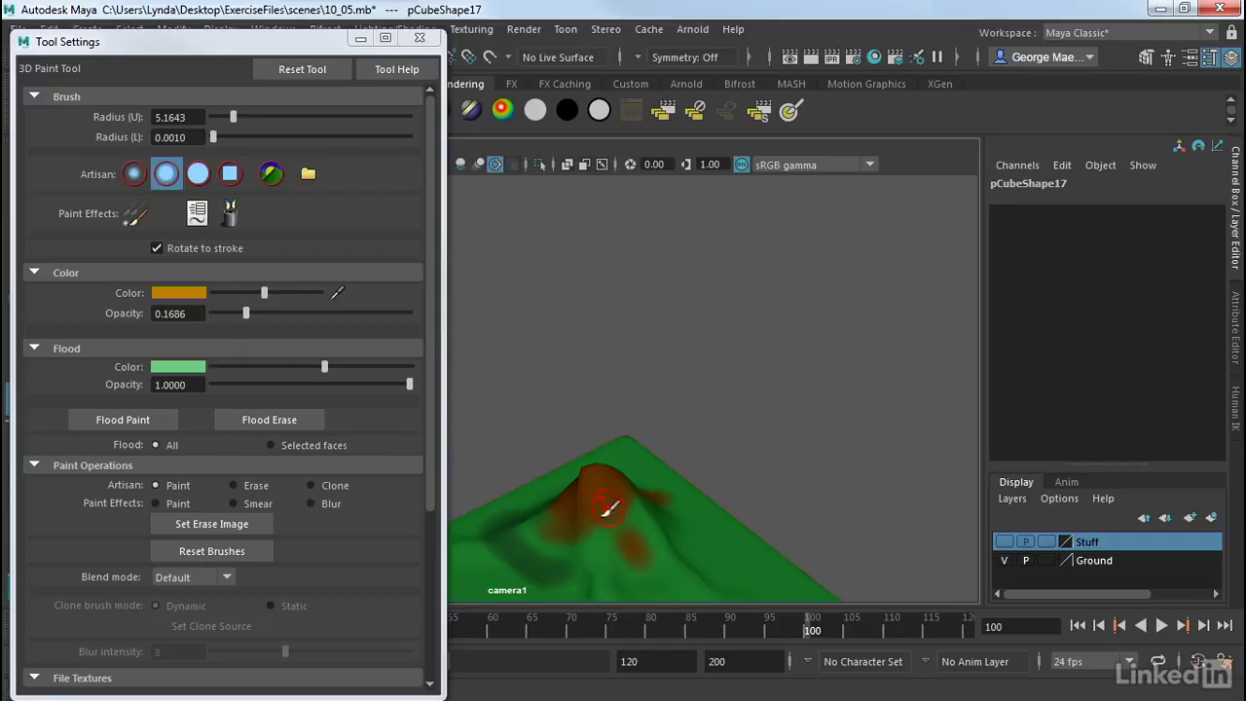
pyautogui.moveTo(592, 519)
pyautogui.mouseDown()
pyautogui.moveTo(623, 514)
pyautogui.moveTo(743, 345)
pyautogui.moveTo(646, 432)
pyautogui.mouseUp()
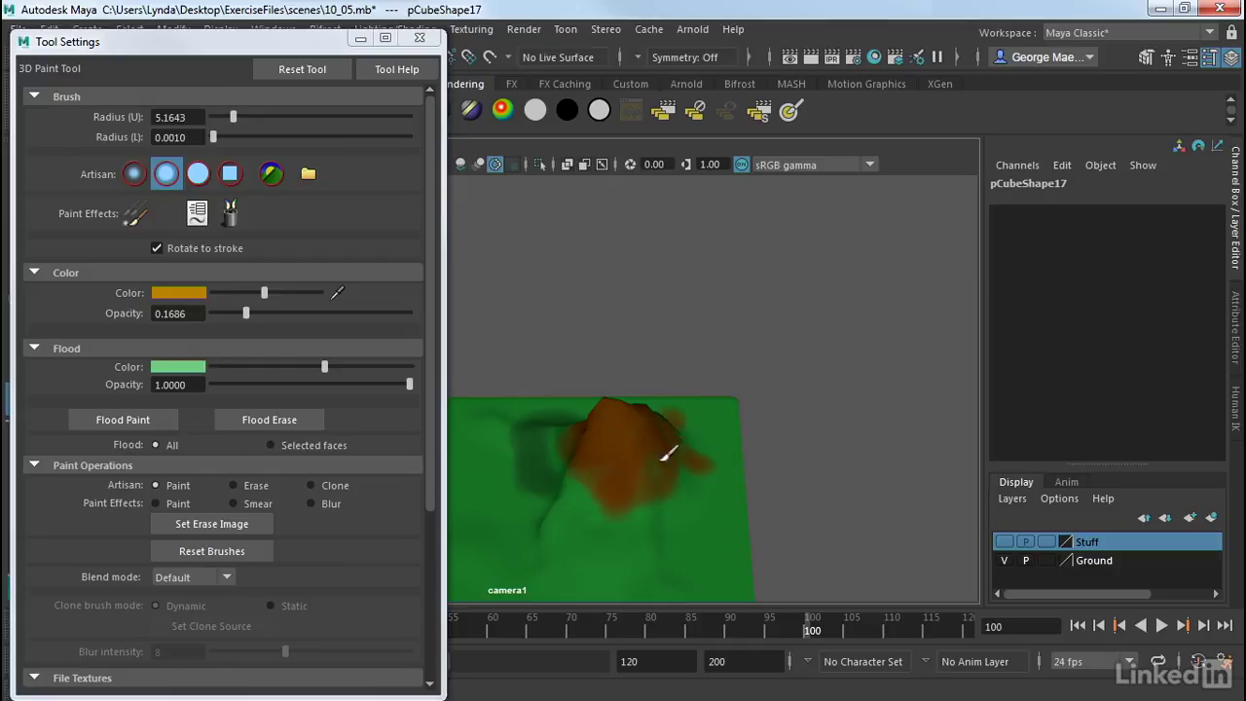
# - Pick white as the brush colour and shrink the brush radius to about 2.1
pyautogui.moveTo(620, 494)
pyautogui.keyDown('alt'); pyautogui.mouseDown()
pyautogui.moveTo(804, 444)
pyautogui.moveTo(818, 464)
pyautogui.moveTo(731, 384)
pyautogui.moveTo(759, 382)
pyautogui.mouseUp(); pyautogui.keyUp('alt')
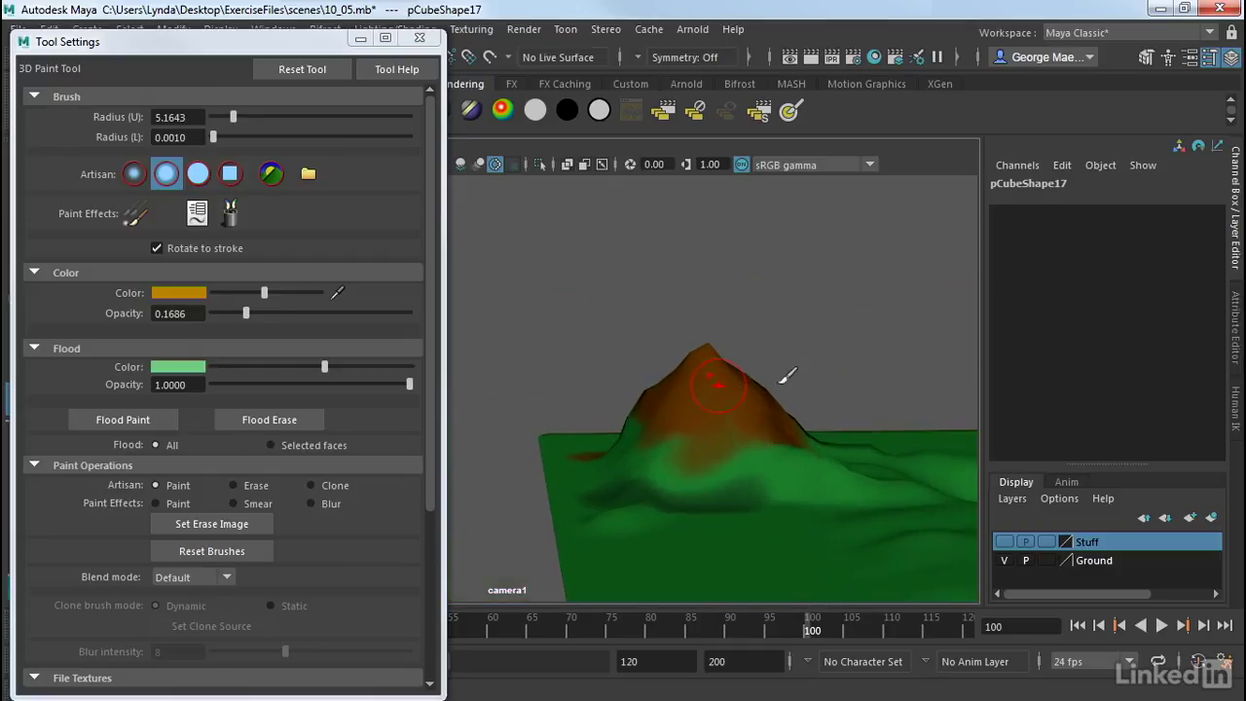
pyautogui.click(177, 292)
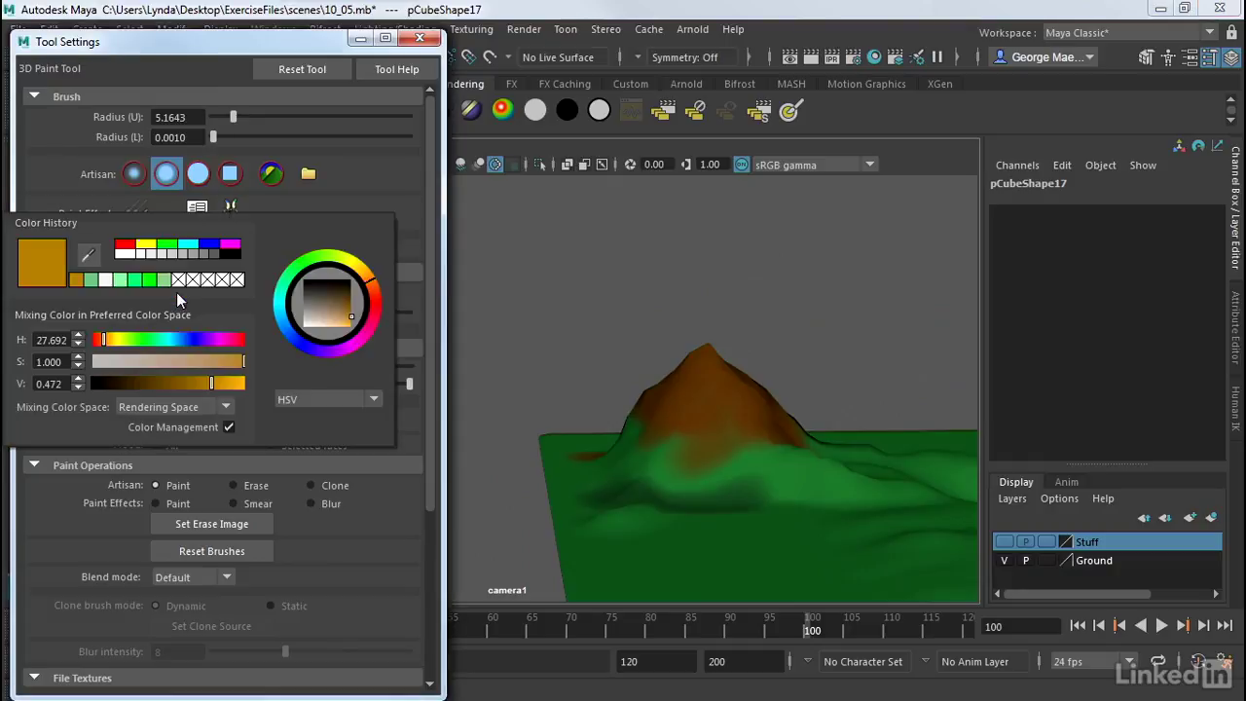
pyautogui.click(109, 282)
pyautogui.moveTo(233, 117); pyautogui.dragTo(222, 117)
pyautogui.moveTo(695, 347)
pyautogui.mouseDown()
pyautogui.moveTo(718, 356)
pyautogui.moveTo(699, 348)
pyautogui.moveTo(715, 361)
pyautogui.moveTo(590, 425)
pyautogui.mouseUp()
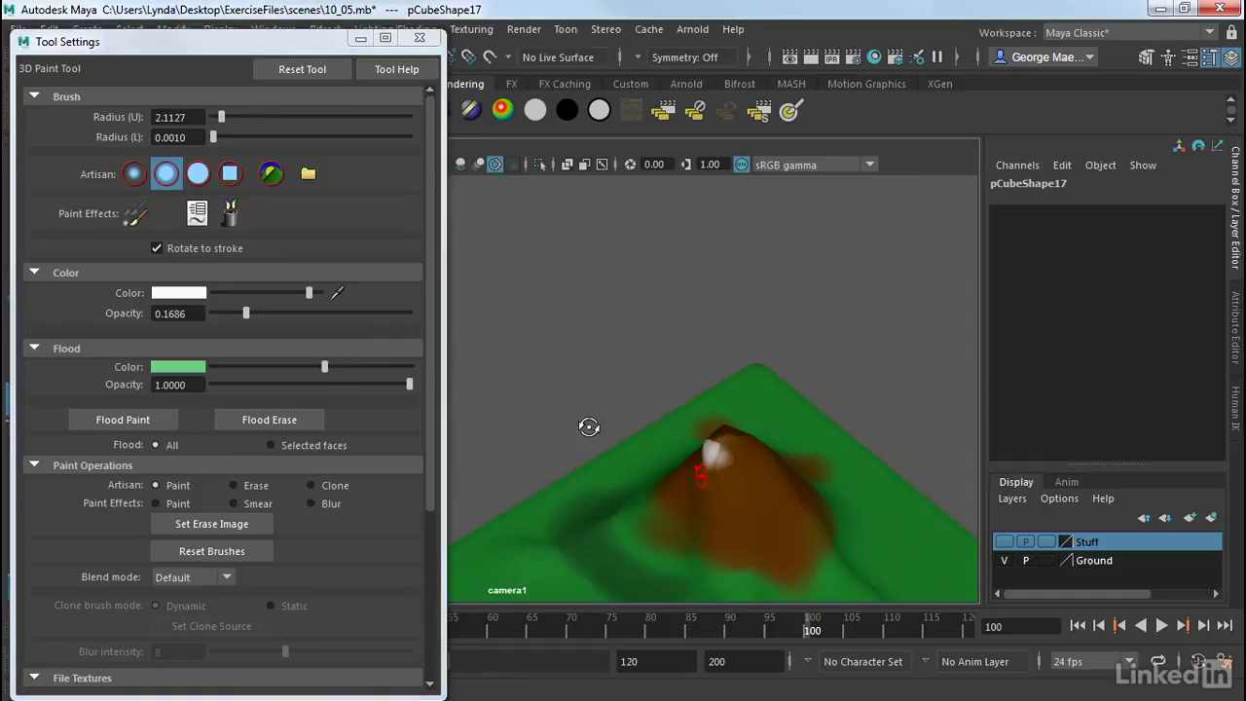
# - Paint white snow over the mountain peak, raising opacity to 1.0
pyautogui.moveTo(737, 446)
pyautogui.mouseDown()
pyautogui.moveTo(706, 433)
pyautogui.moveTo(733, 446)
pyautogui.moveTo(745, 414)
pyautogui.moveTo(748, 439)
pyautogui.moveTo(722, 437)
pyautogui.moveTo(765, 478)
pyautogui.mouseUp()
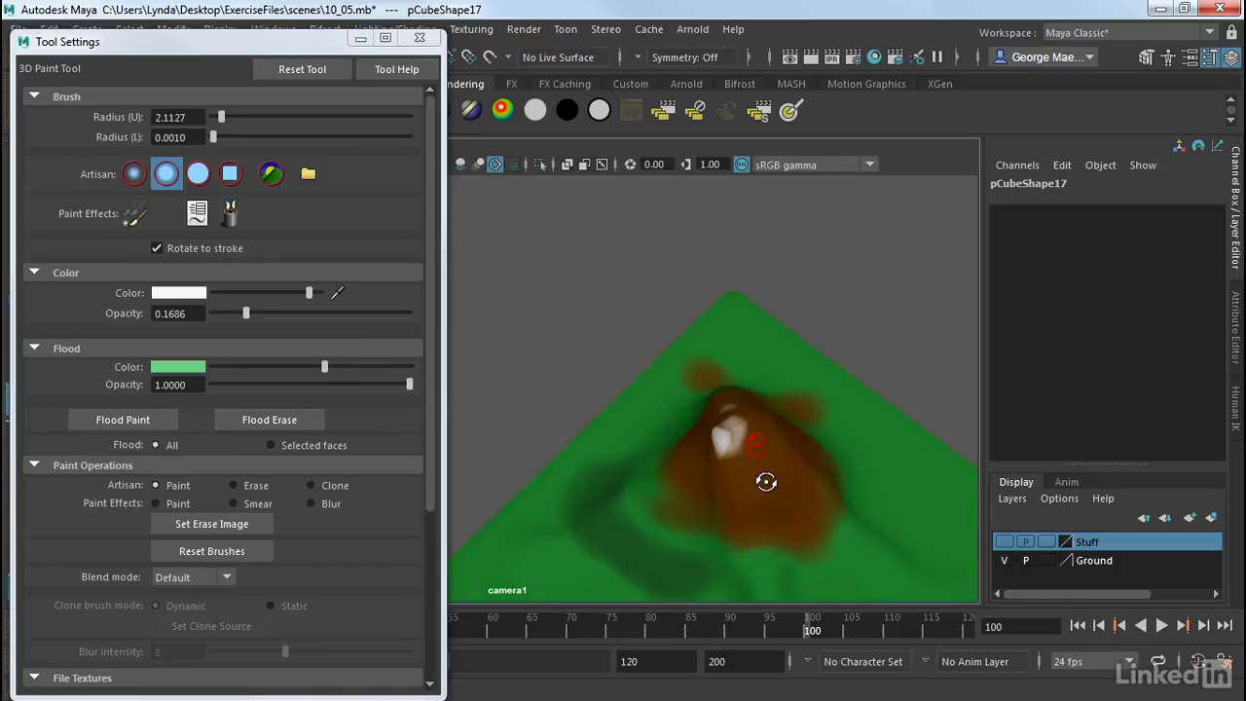
pyautogui.moveTo(737, 417); pyautogui.dragTo(731, 437)
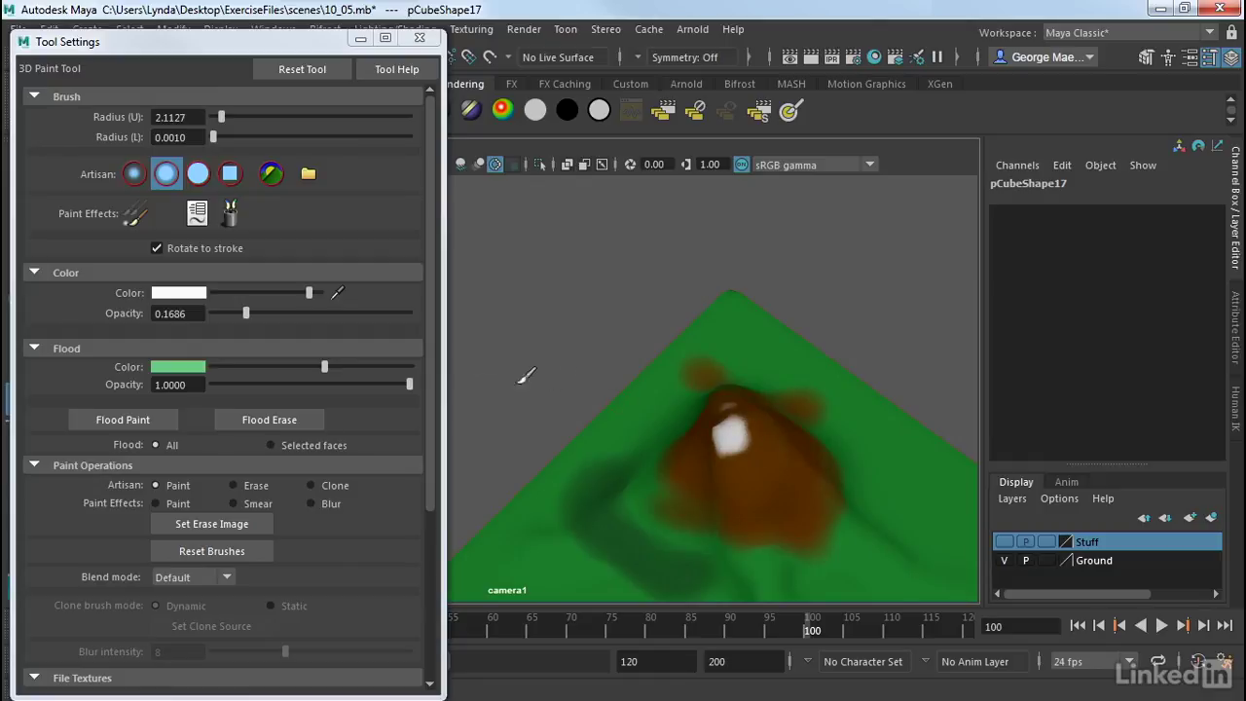
pyautogui.moveTo(247, 312); pyautogui.dragTo(409, 312)
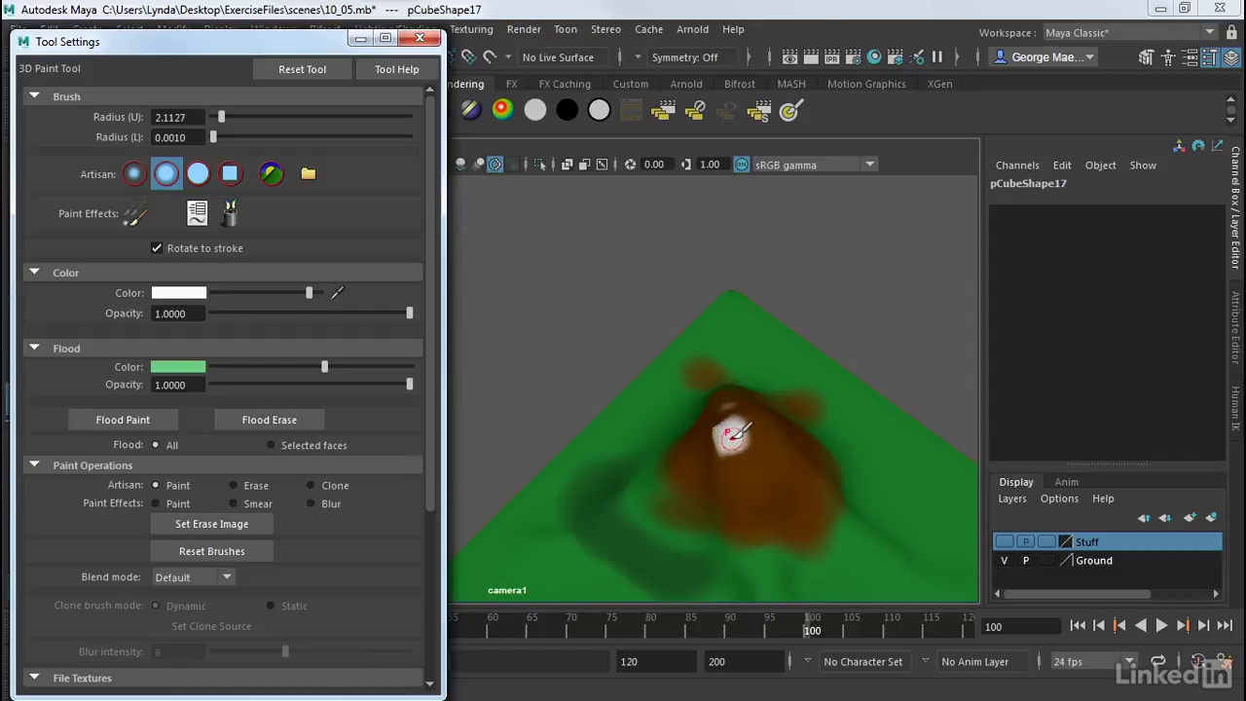
pyautogui.moveTo(739, 414)
pyautogui.mouseDown()
pyautogui.moveTo(734, 438)
pyautogui.moveTo(790, 439)
pyautogui.moveTo(807, 423)
pyautogui.mouseUp()
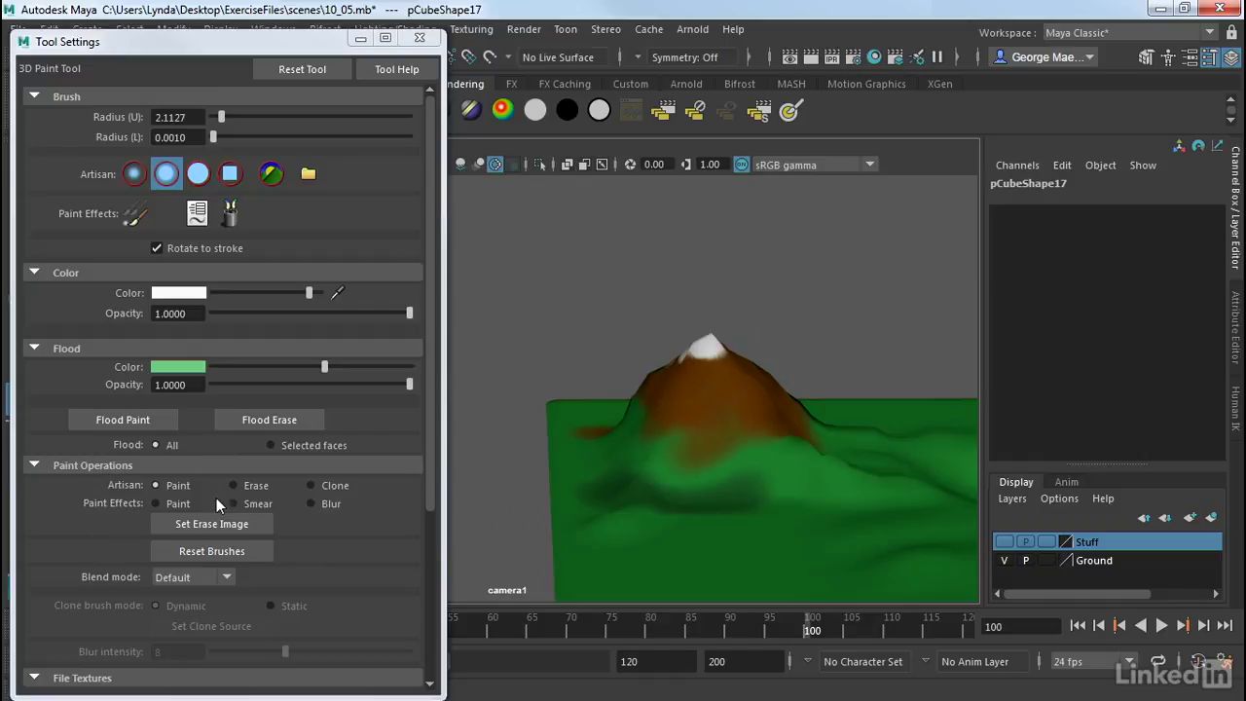
# - Switch the brush from Smear to Blur and orbit to inspect the blended terrain
pyautogui.scroll(-3, 342, 499)
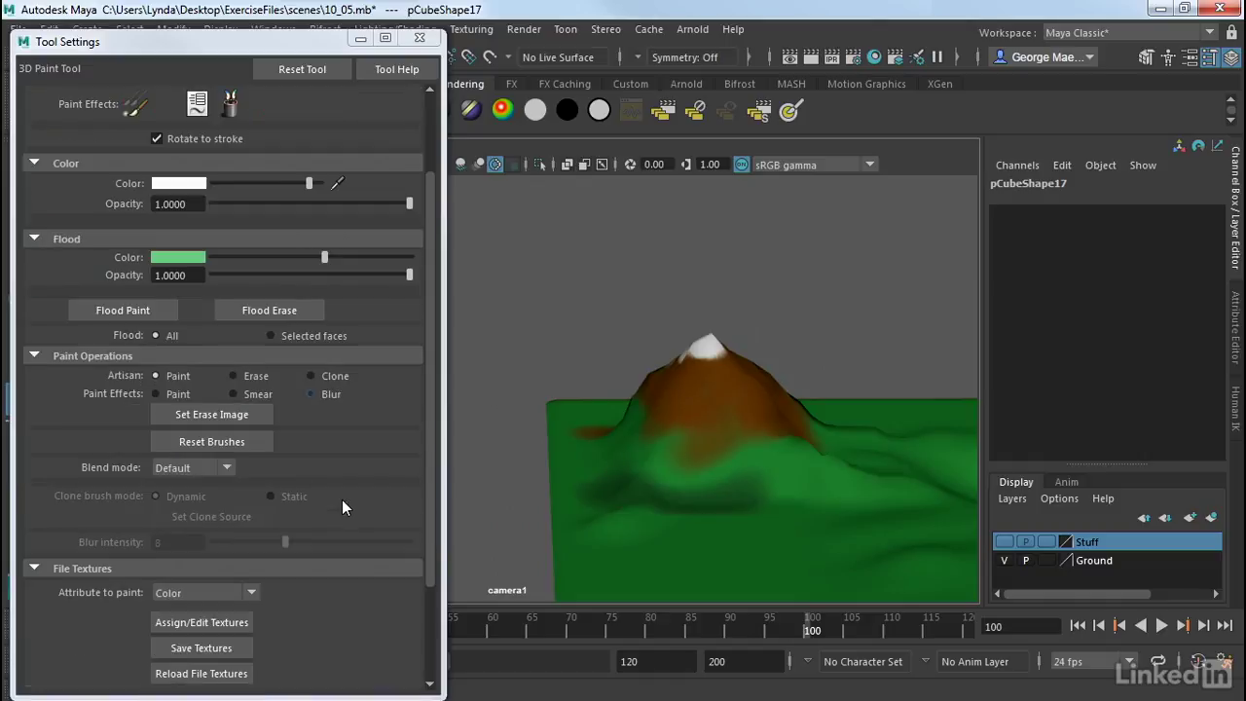
pyautogui.click(232, 393)
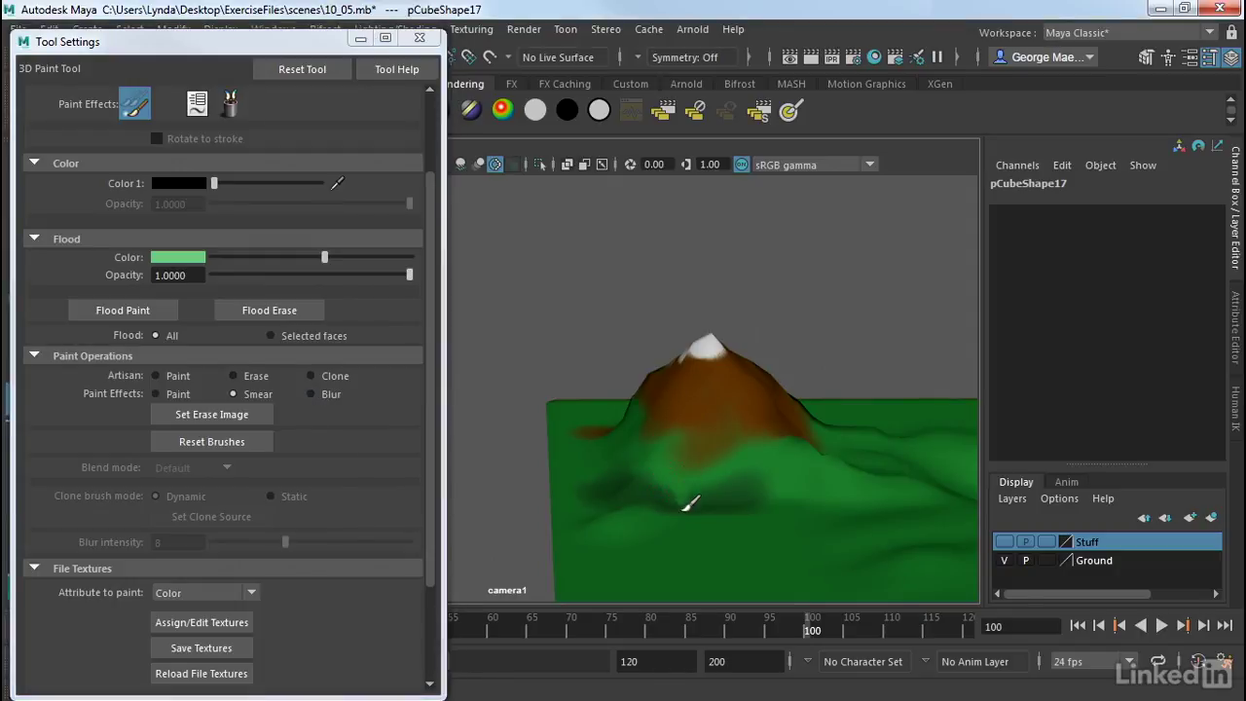
pyautogui.keyDown('alt'); pyautogui.moveTo(746, 478); pyautogui.dragTo(751, 582); pyautogui.keyUp('alt')
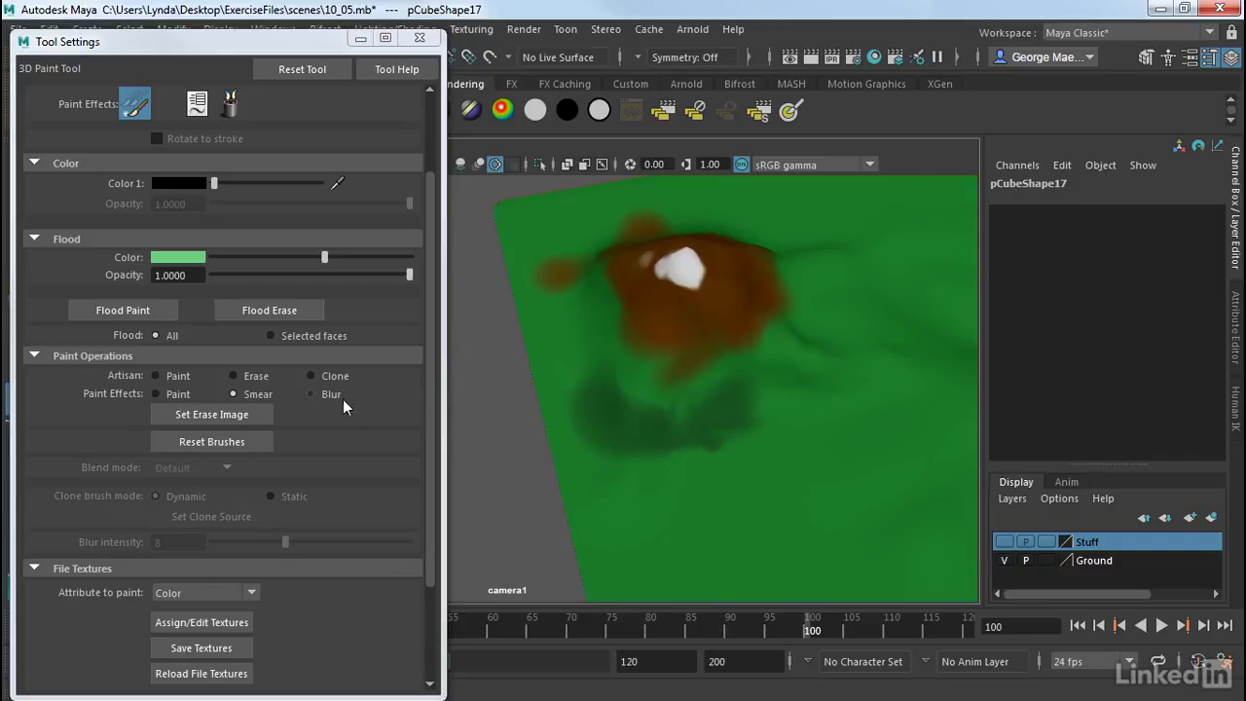
pyautogui.click(311, 394)
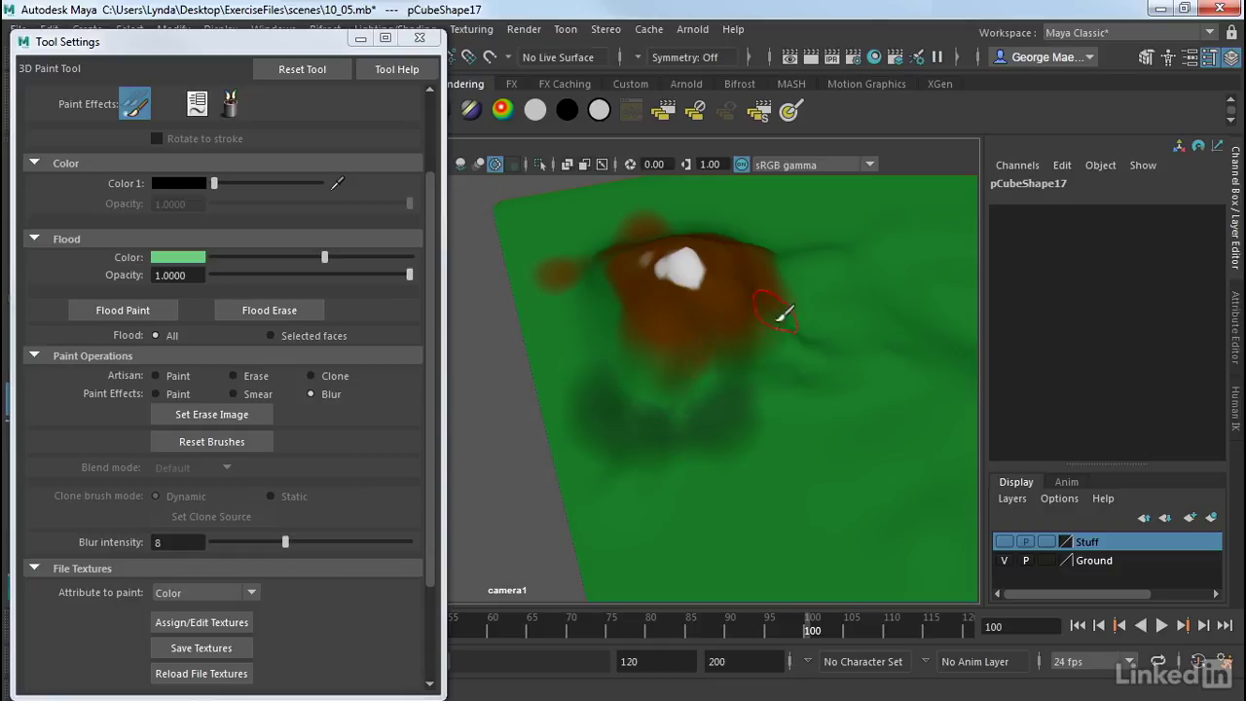
pyautogui.keyDown('alt'); pyautogui.moveTo(784, 314); pyautogui.dragTo(731, 406); pyautogui.keyUp('alt')
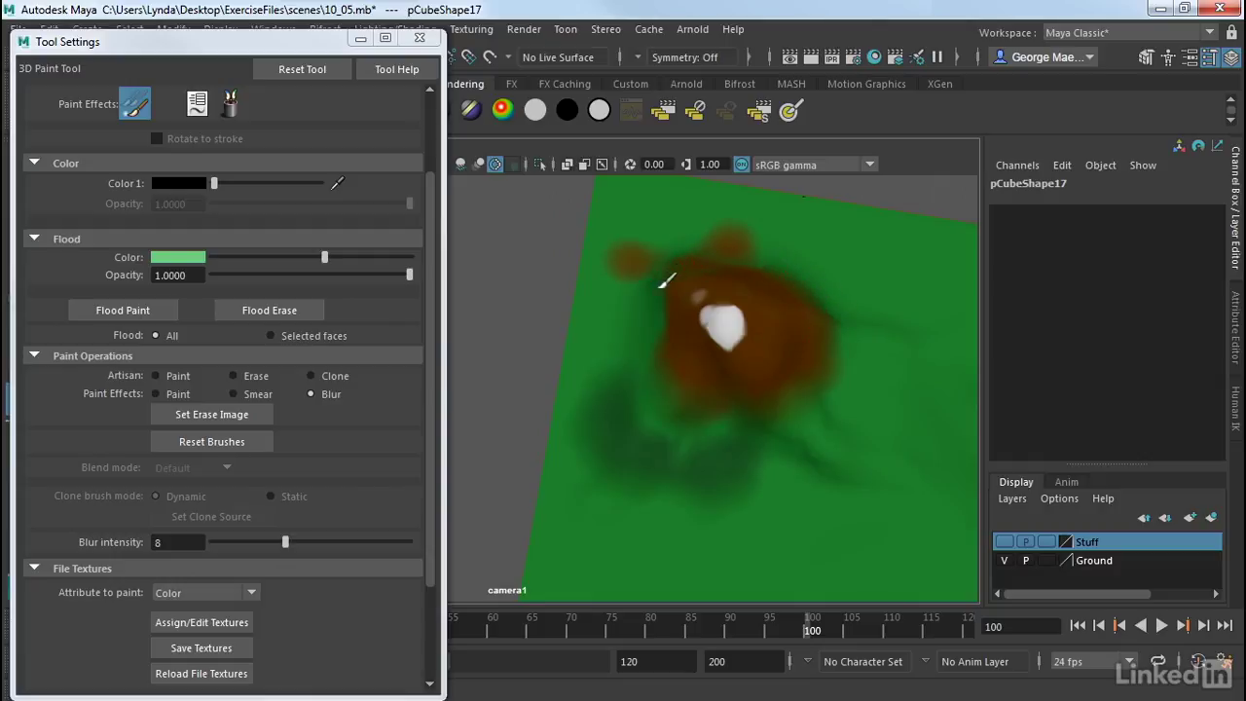
pyautogui.moveTo(714, 424)
pyautogui.keyDown('alt'); pyautogui.mouseDown()
pyautogui.moveTo(649, 399)
pyautogui.moveTo(729, 418)
pyautogui.moveTo(734, 340)
pyautogui.moveTo(803, 396)
pyautogui.moveTo(776, 338)
pyautogui.mouseUp(); pyautogui.keyUp('alt')
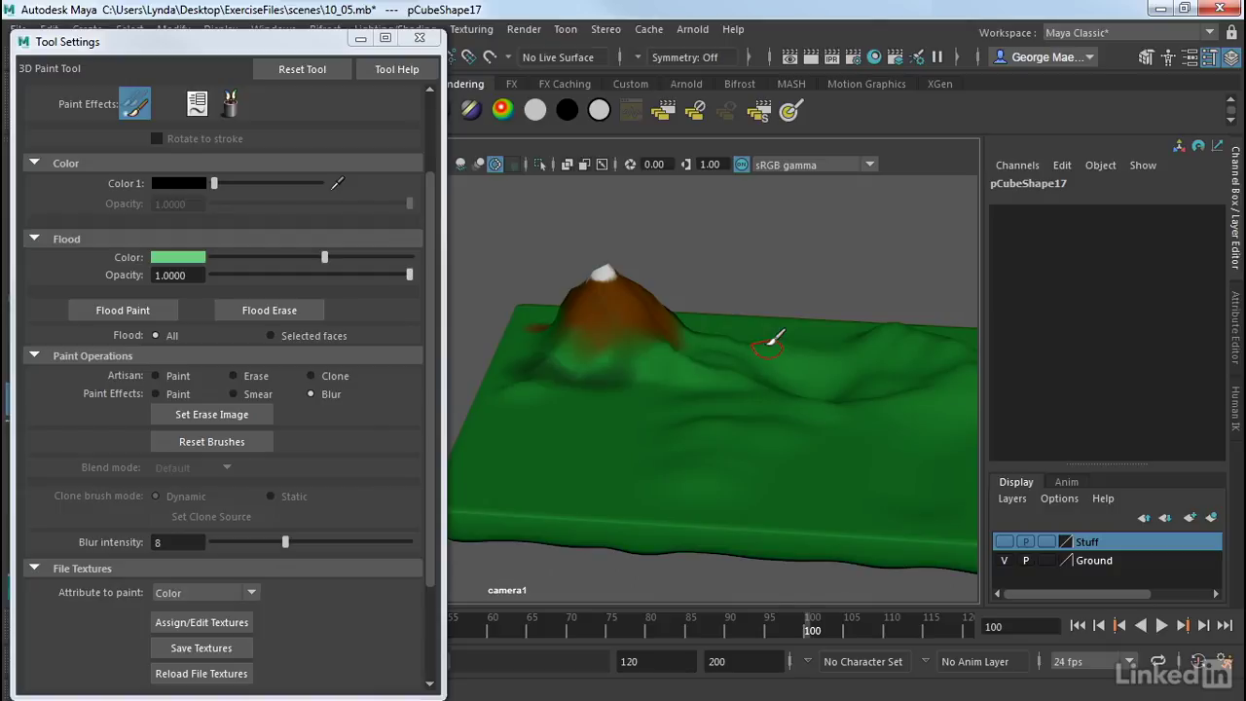
# - Return to the Select Tool, close the paint settings and select pCube17
pyautogui.press('q')
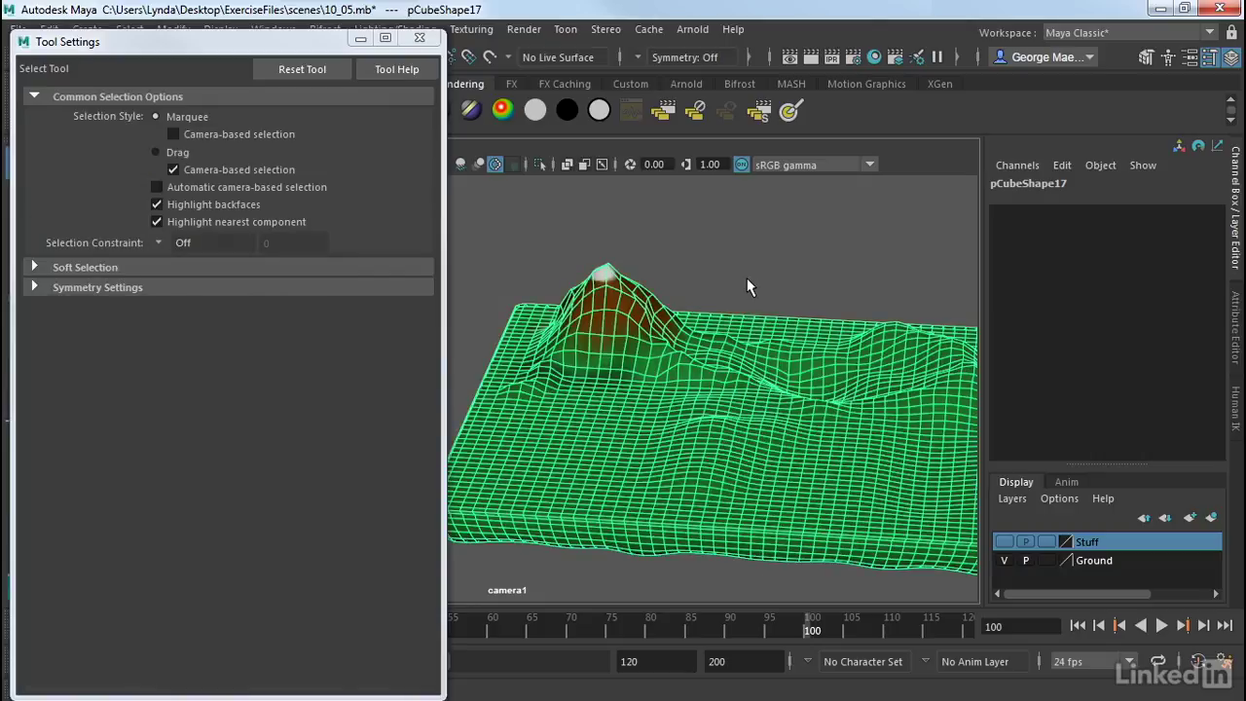
pyautogui.click(419, 38)
pyautogui.click(782, 364)
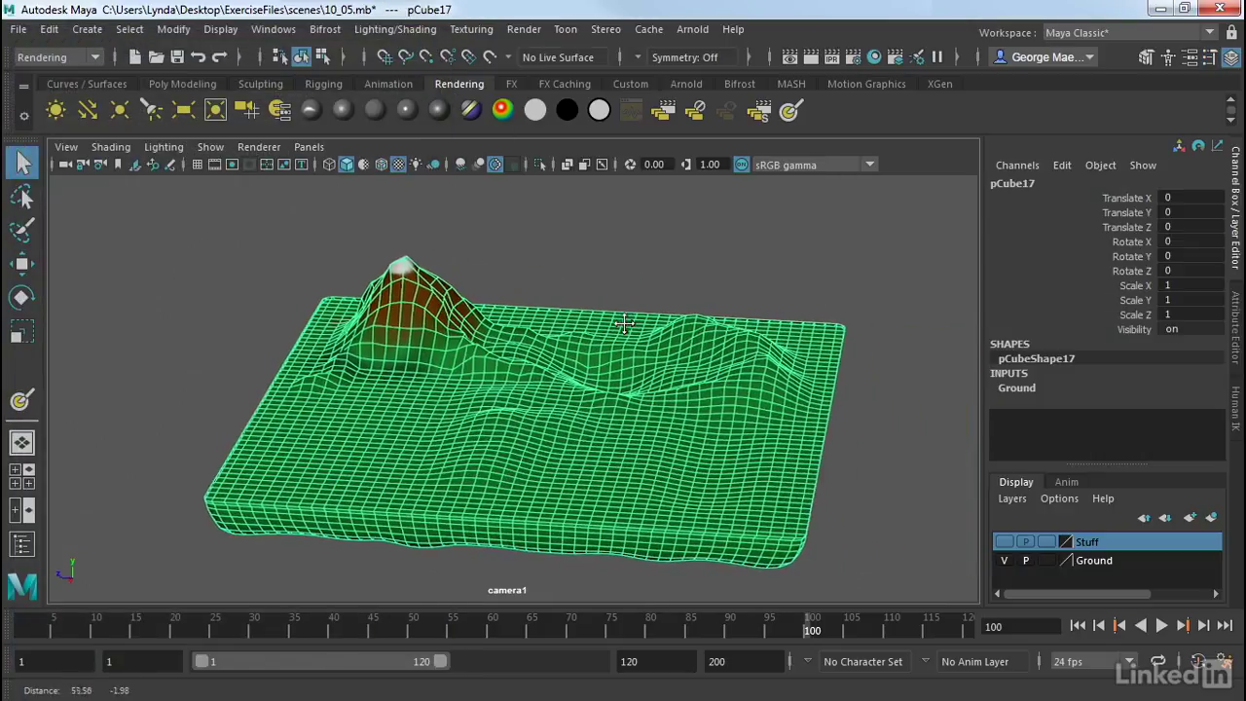
pyautogui.keyDown('alt'); pyautogui.moveTo(624, 324); pyautogui.dragTo(652, 370); pyautogui.keyUp('alt')
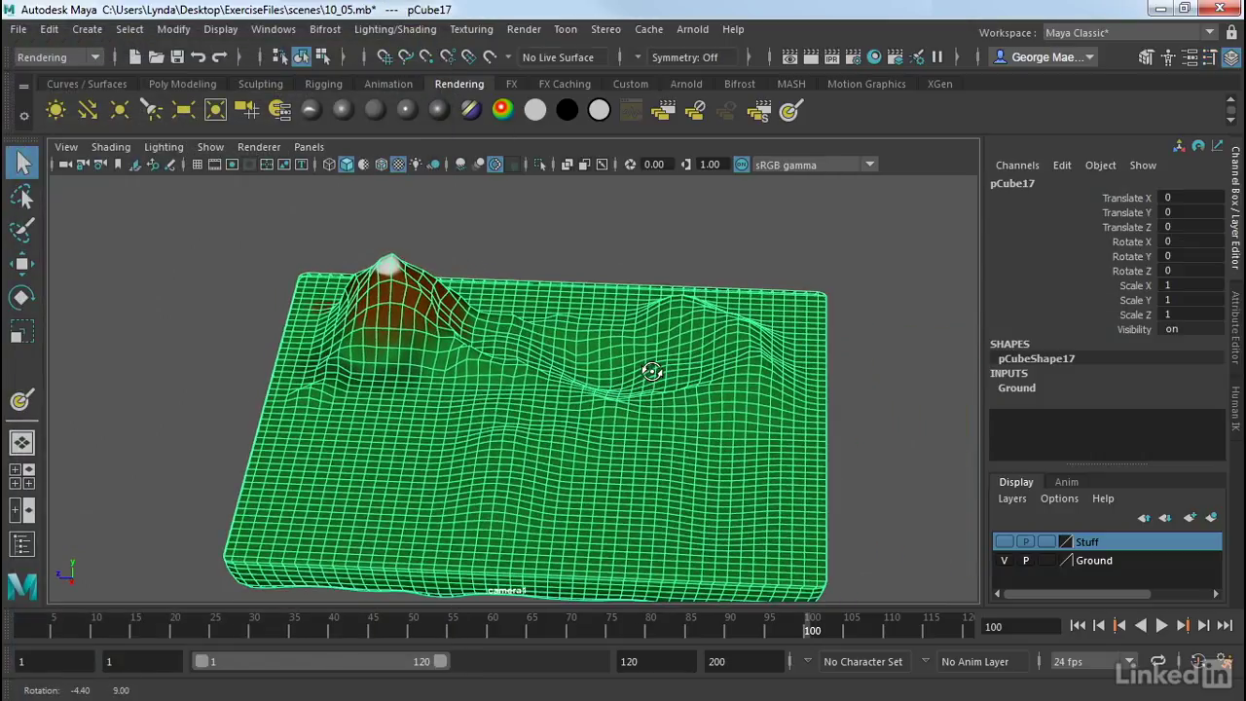
# - Open the Ground1 material in the Attribute Editor and follow its Color map to file1
pyautogui.click(1234, 314)
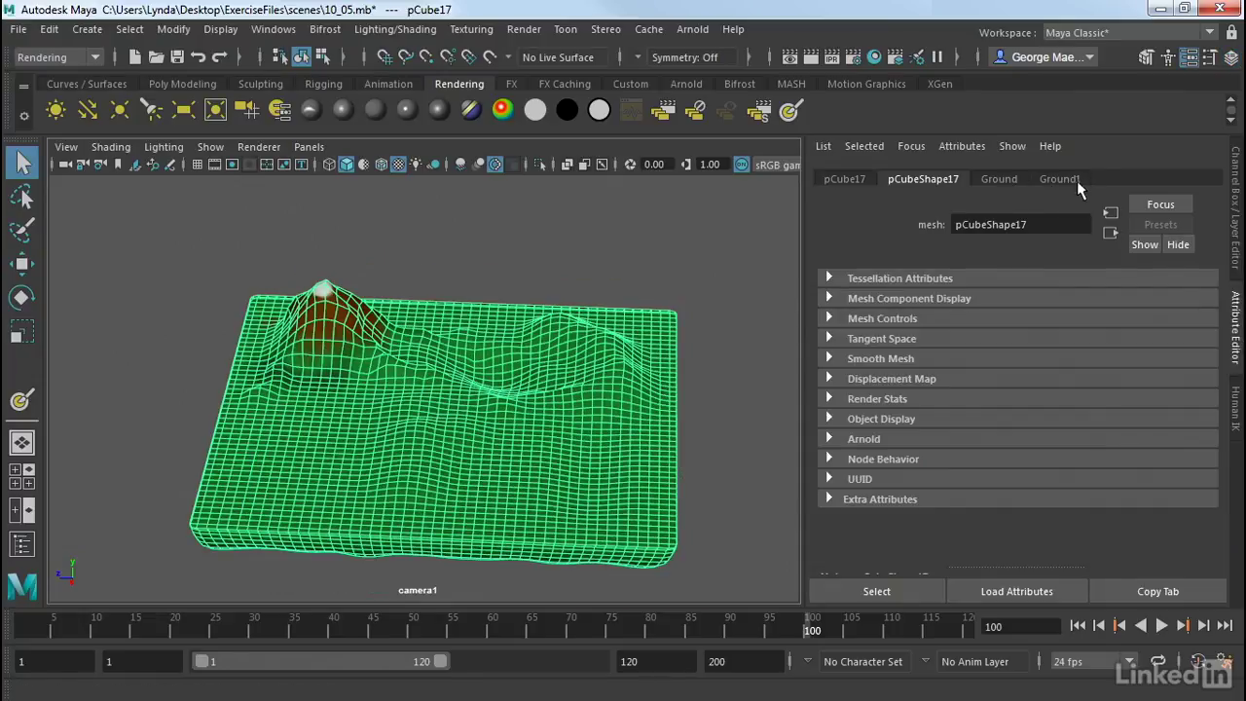
pyautogui.click(1062, 180)
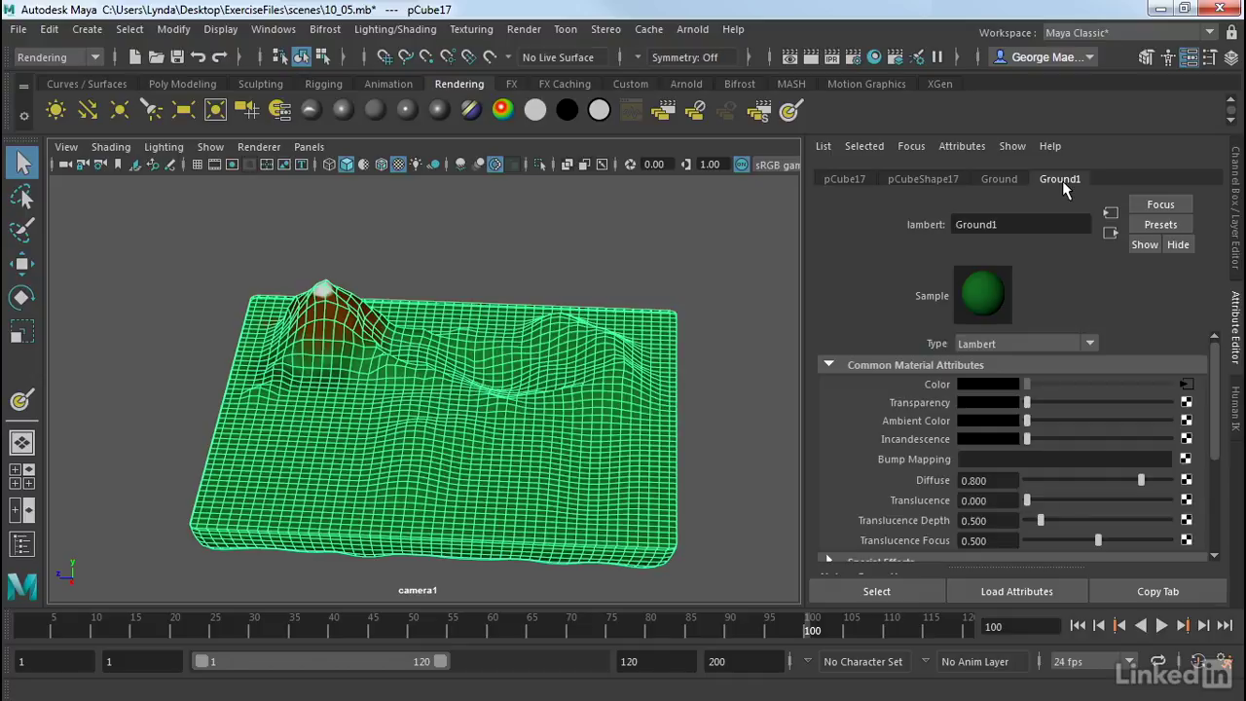
pyautogui.click(1186, 385)
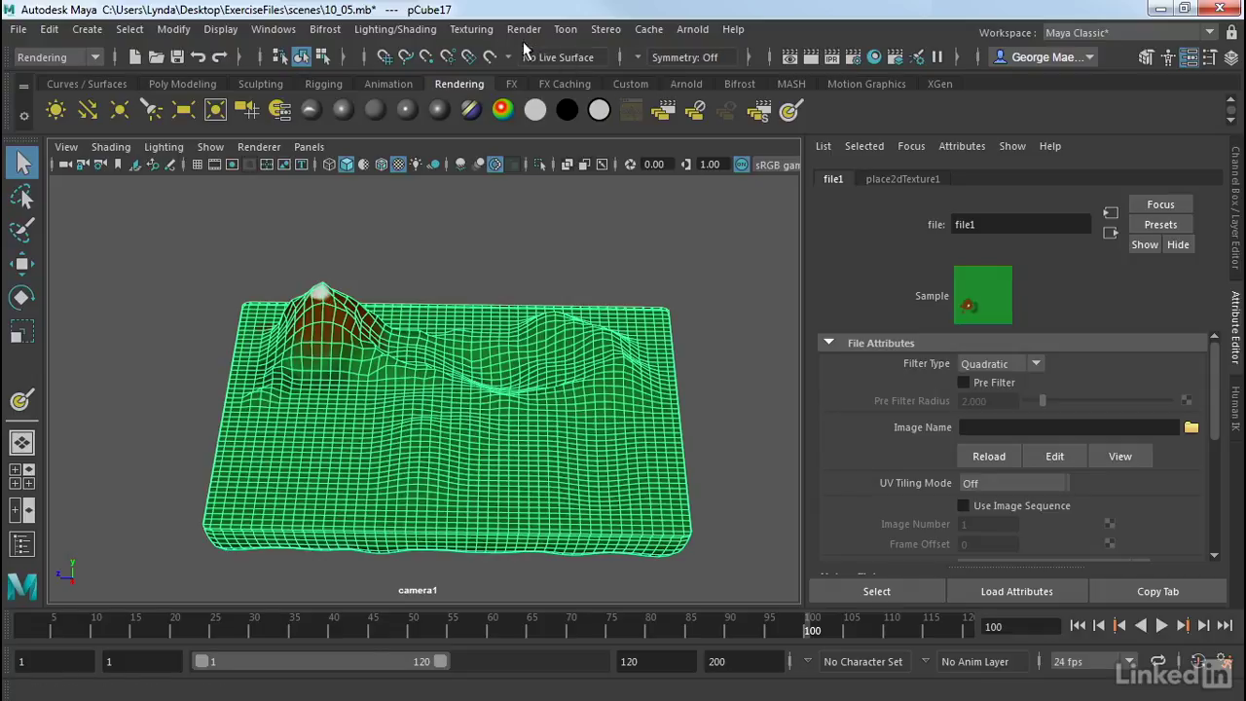
# - Save the painted texture as pCubeShape17_color.jpg from the 3D Paint Tool settings
pyautogui.click(471, 29)
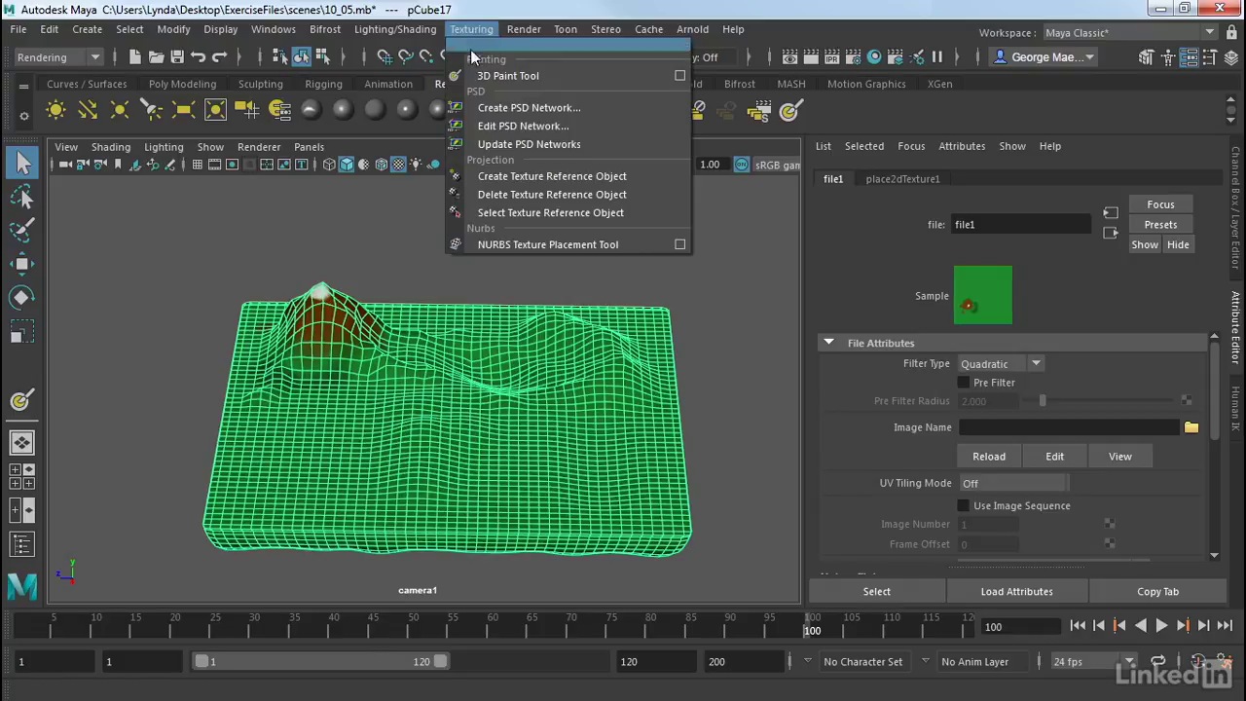
pyautogui.click(679, 78)
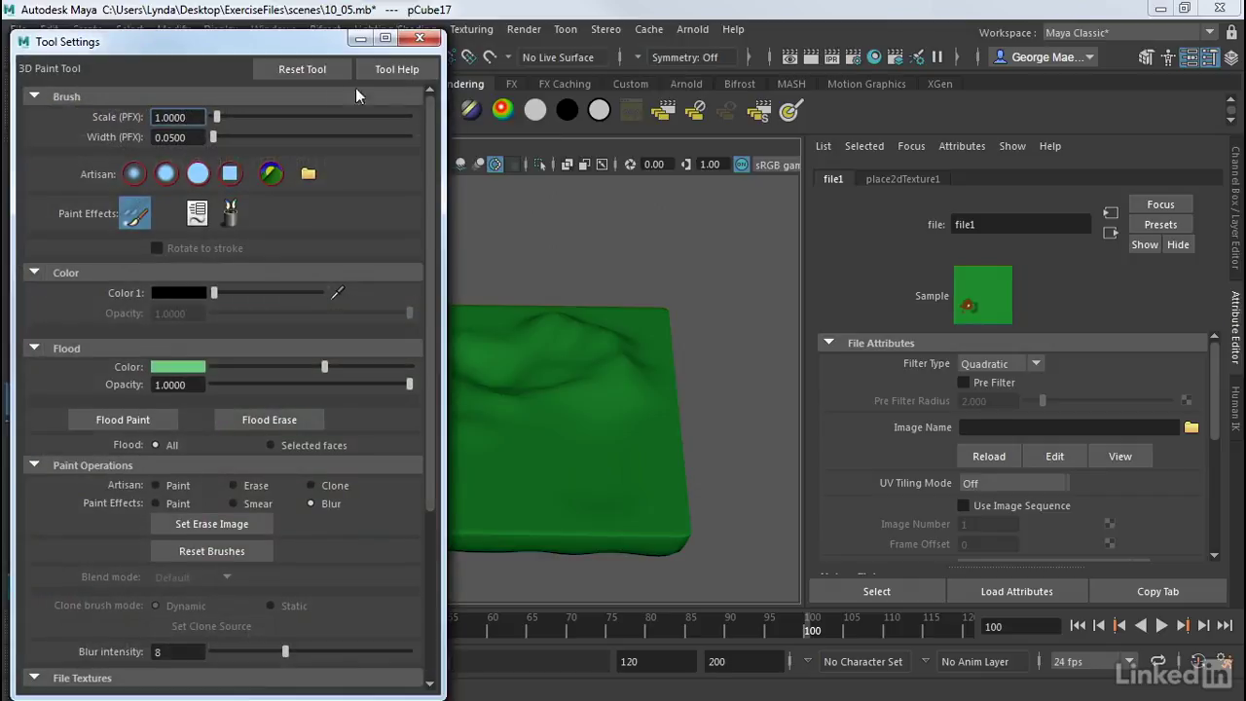
pyautogui.moveTo(430, 123); pyautogui.dragTo(478, 412)
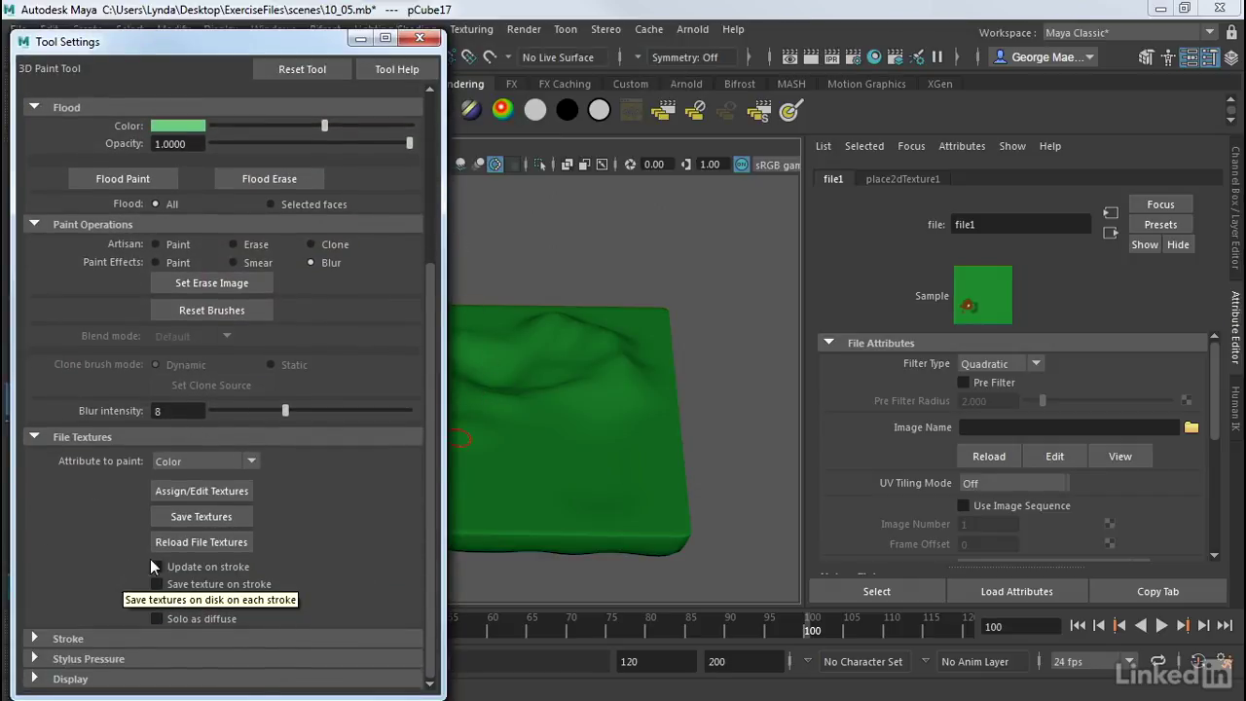
pyautogui.click(218, 523)
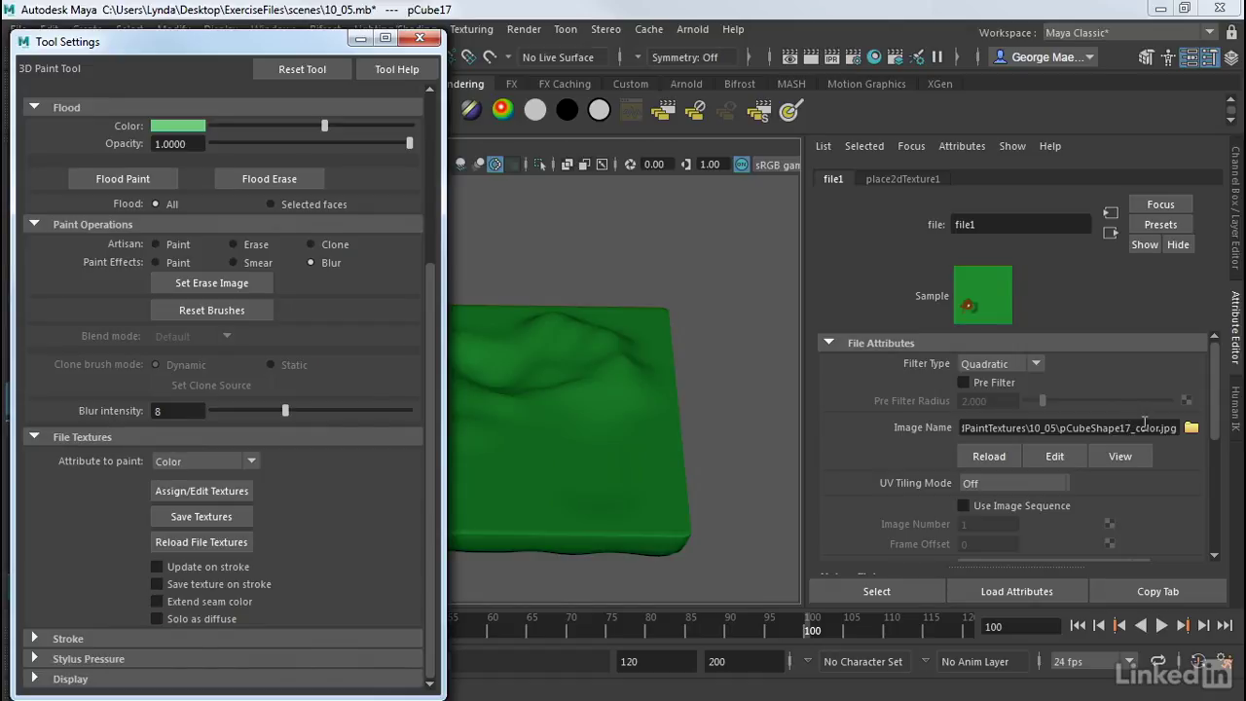
pyautogui.click(419, 38)
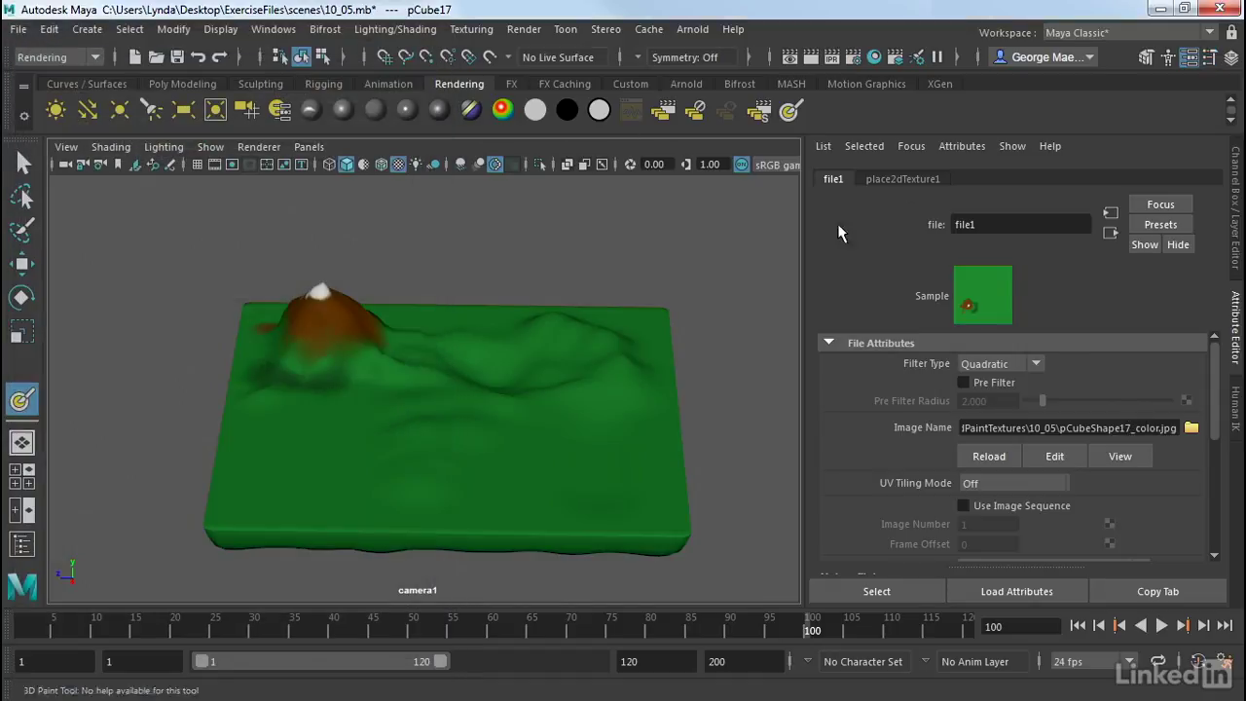
pyautogui.click(1191, 427)
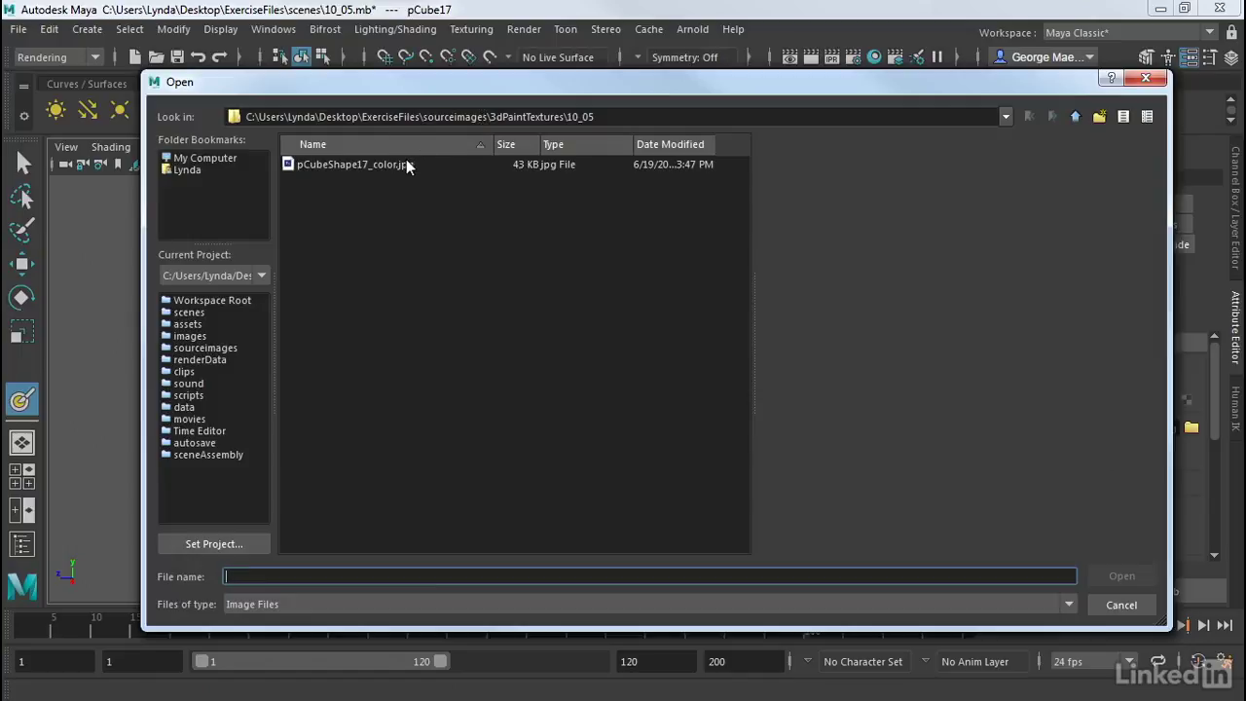
pyautogui.click(205, 351)
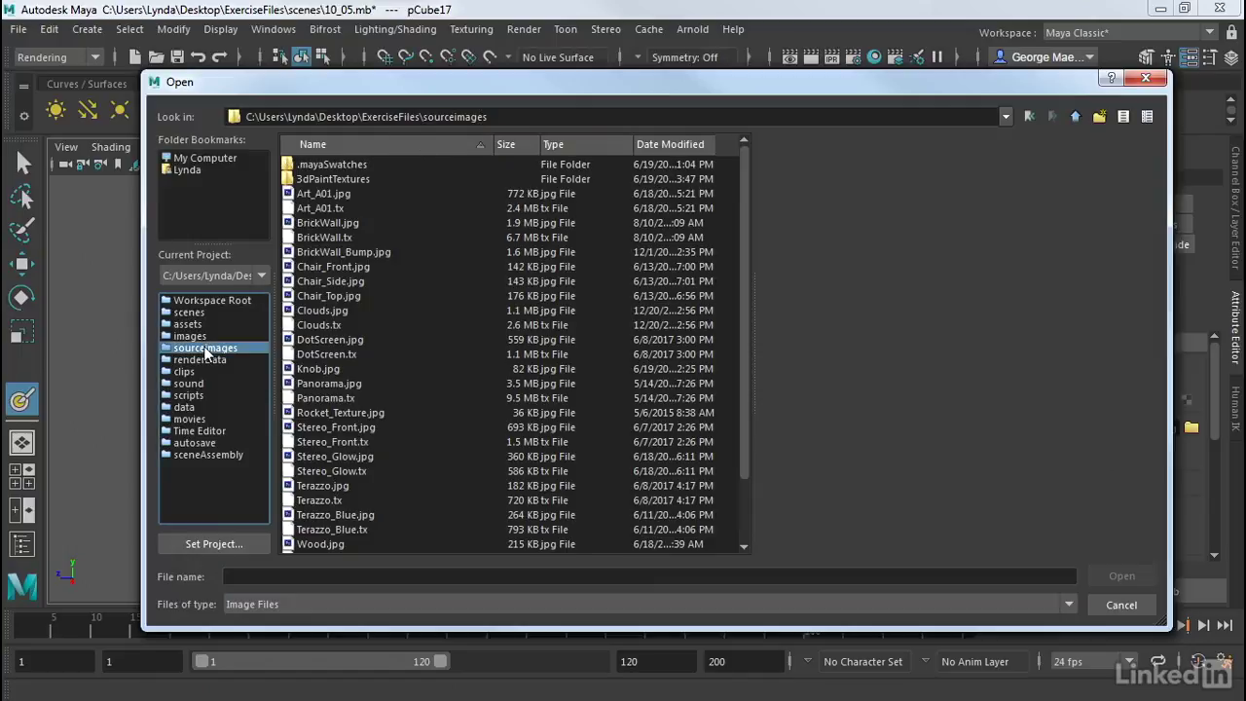
pyautogui.click(340, 179)
pyautogui.doubleClick(340, 179)
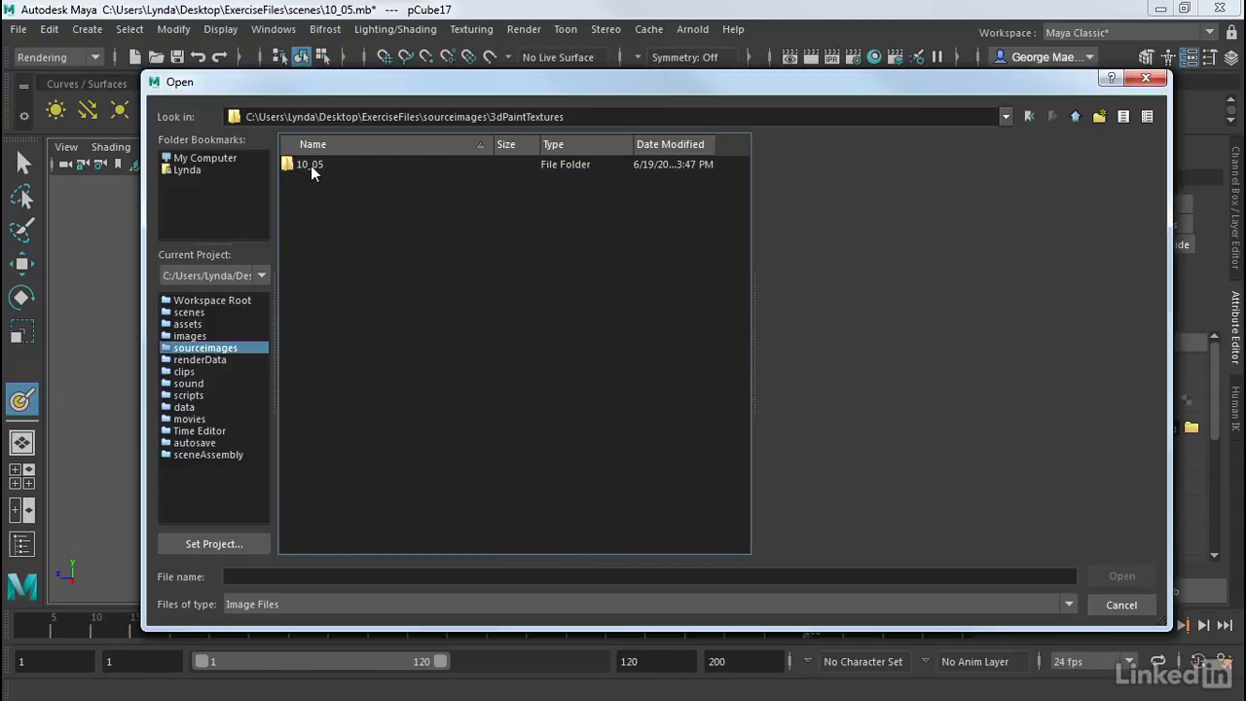
pyautogui.doubleClick(311, 165)
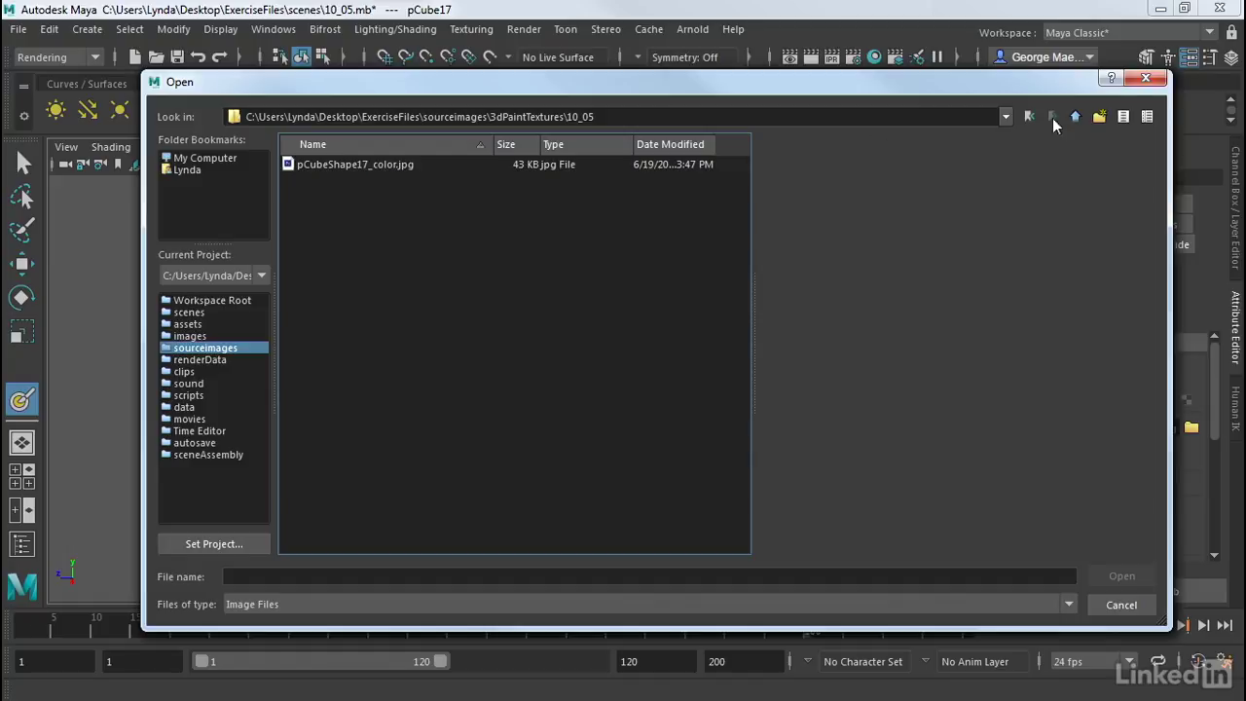
pyautogui.click(1149, 79)
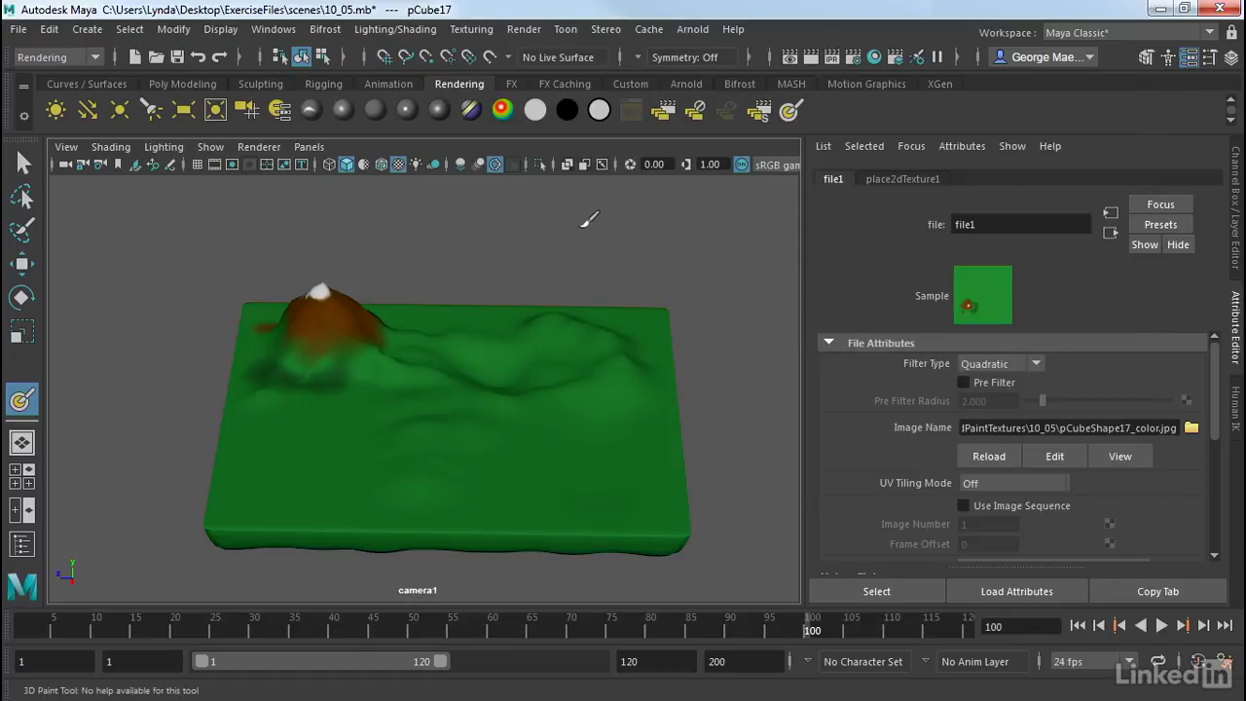